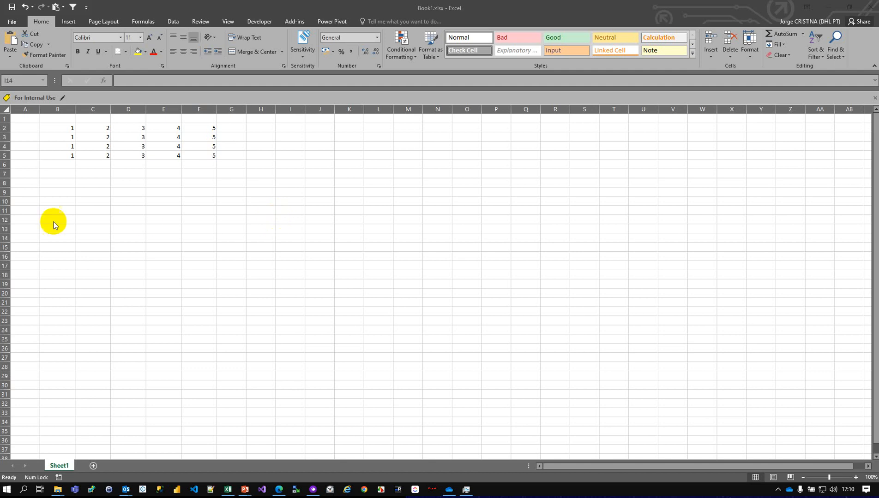
left_click(74, 172)
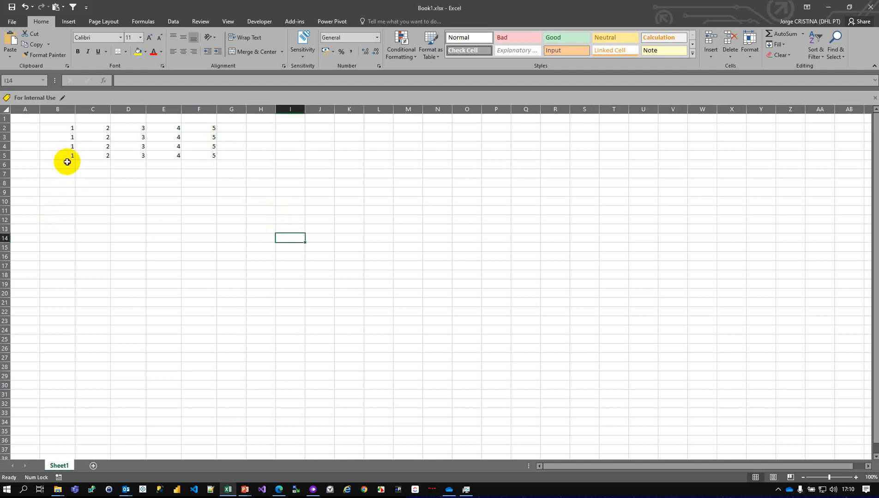
left_click(67, 162)
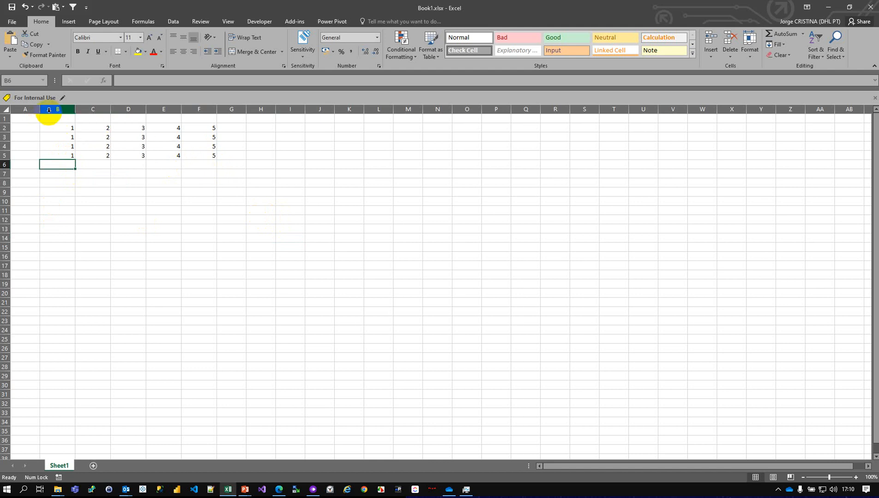
left_click_drag(46, 109, 203, 115)
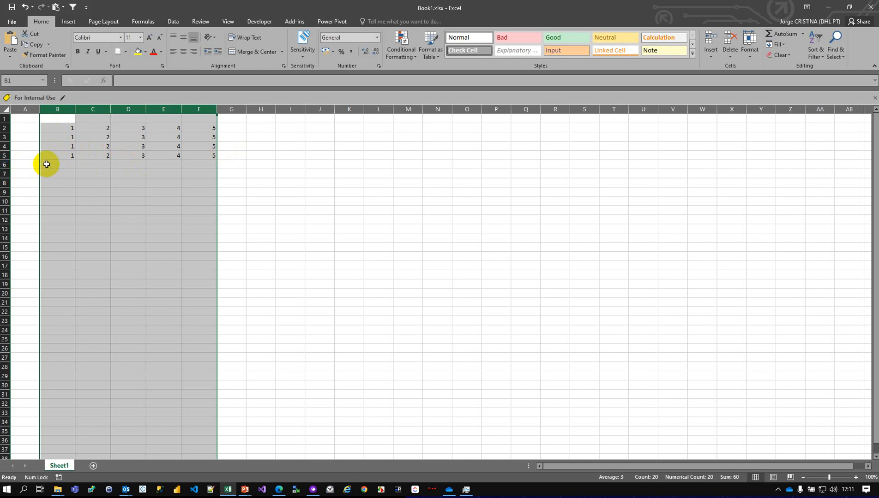
left_click(46, 164)
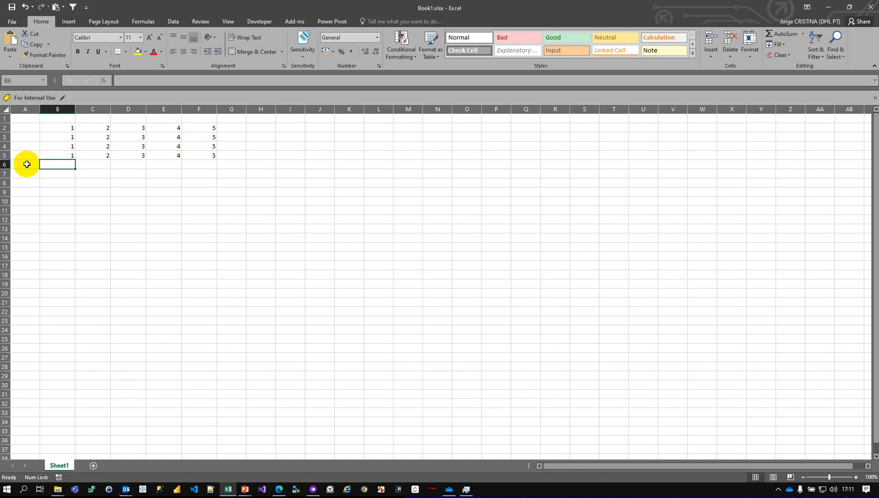
Step: Delete all sheet rows from row 6 down to the last row of the worksheet
left_click(5, 165)
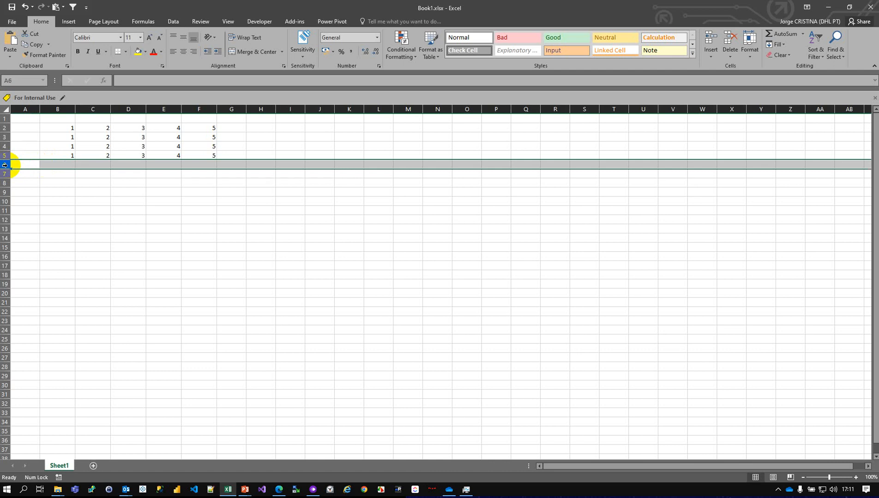
key("End")
key("shift+Down")
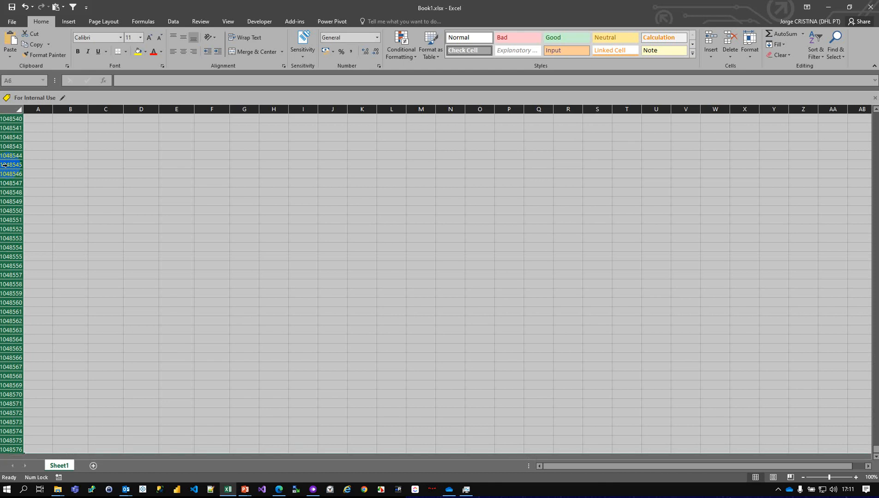
left_click(729, 52)
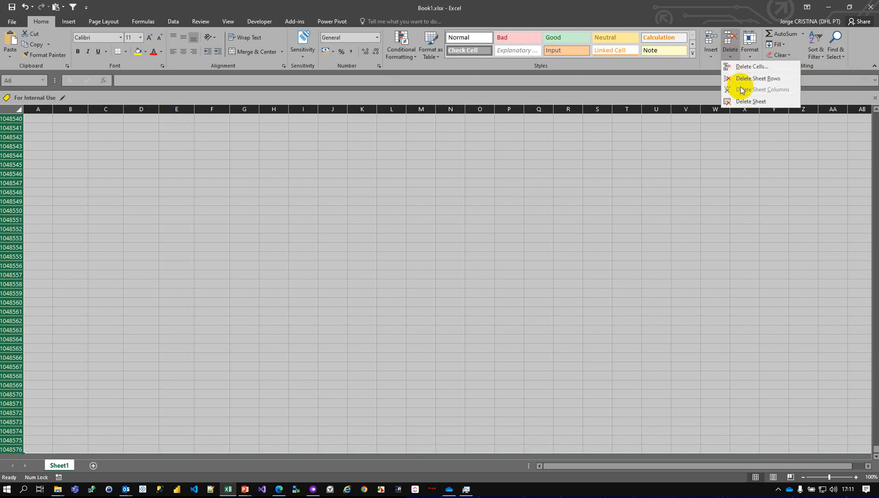
left_click(743, 79)
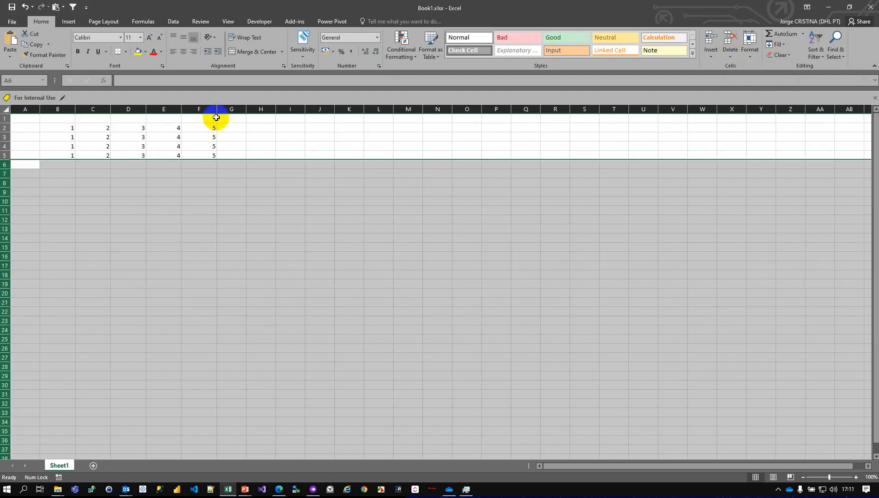
Step: Delete all sheet columns from column G through the last column, and save the workbook
left_click(225, 110)
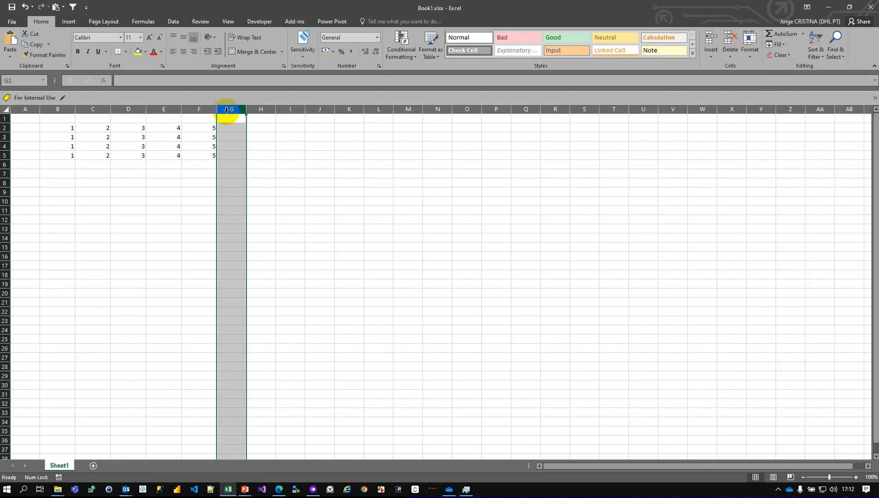
key("End")
key("shift+Right")
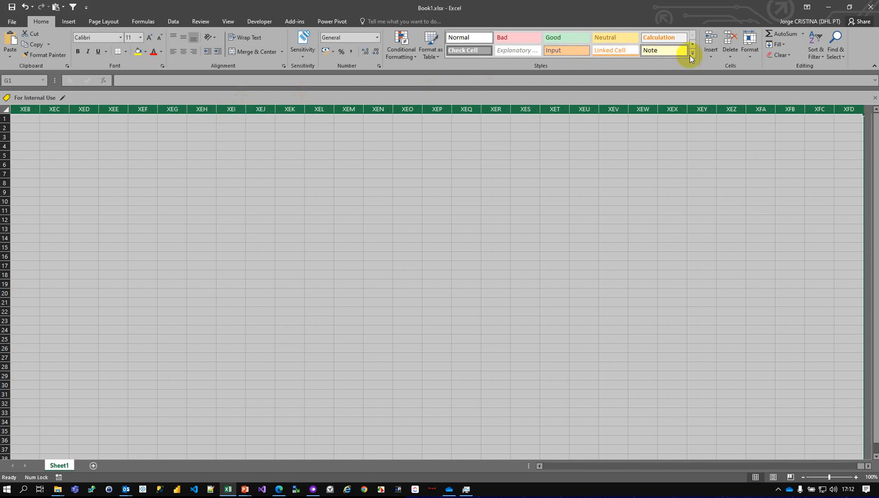
left_click(733, 55)
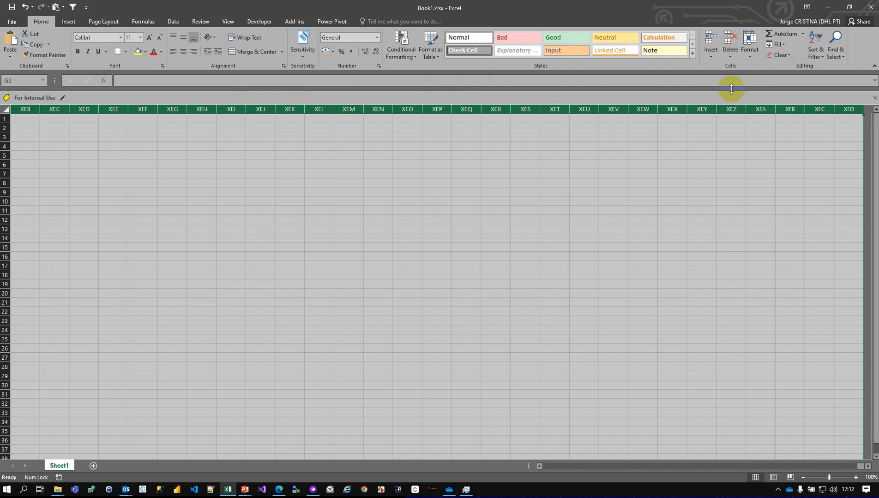
left_click(734, 91)
left_click(12, 7)
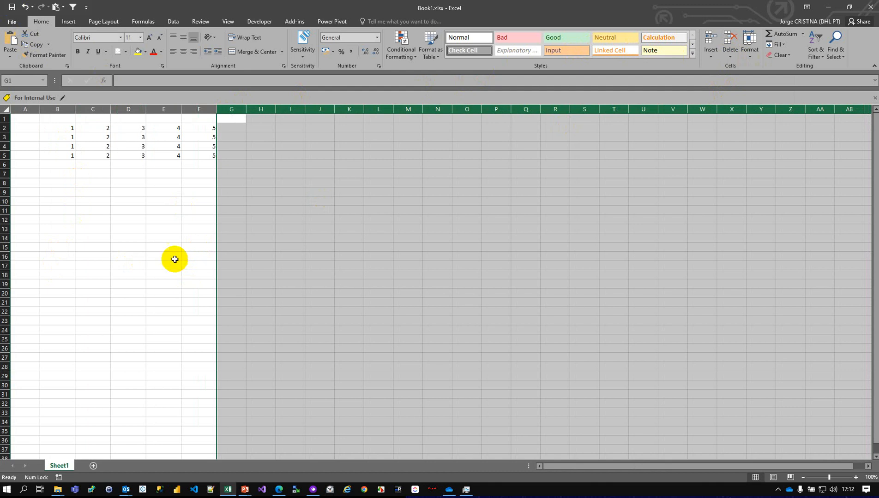
Step: Enter 1 in cell H2 as the lookup value
left_click(263, 131)
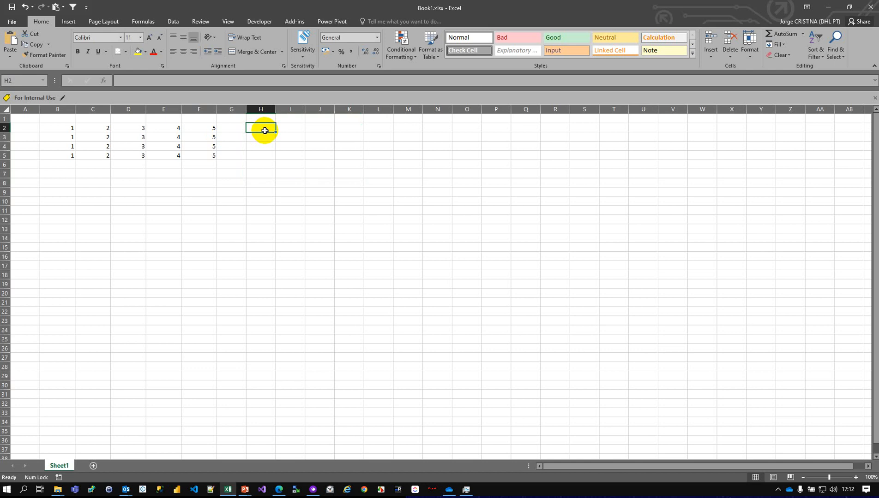
type("1")
key("Tab")
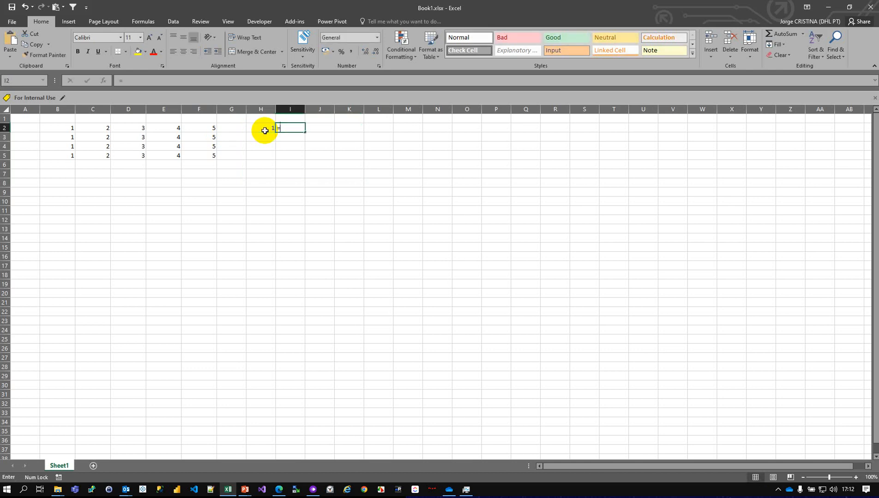
Step: Enter the formula =VLOOKUP(H2;B:F;2;FALSE) in cell I2, using whole columns B to F as the lookup table
type("=vl")
key("Tab")
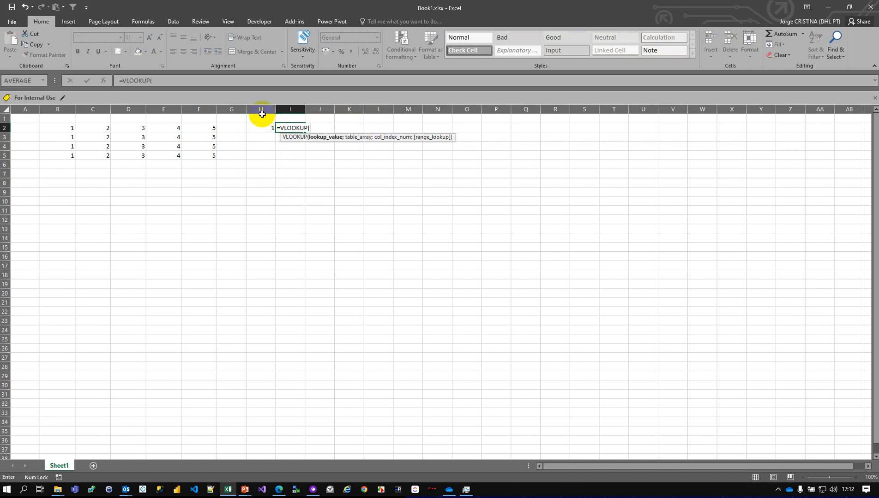
left_click(267, 126)
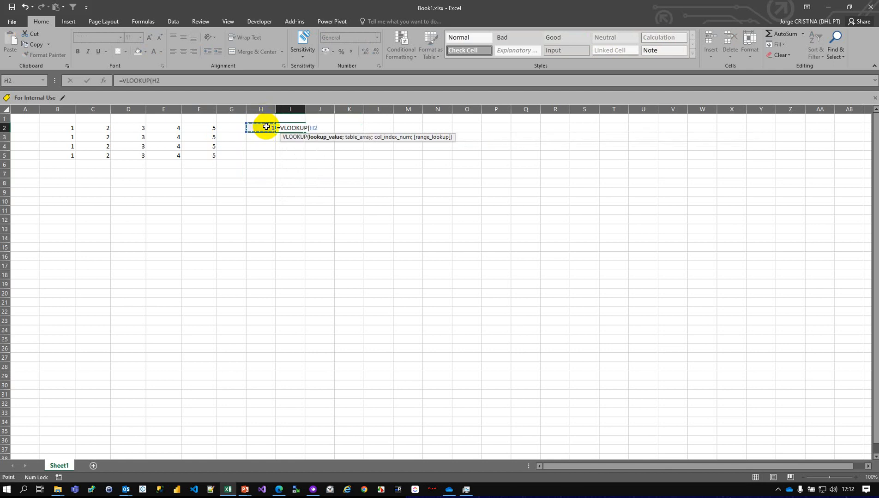
type(";")
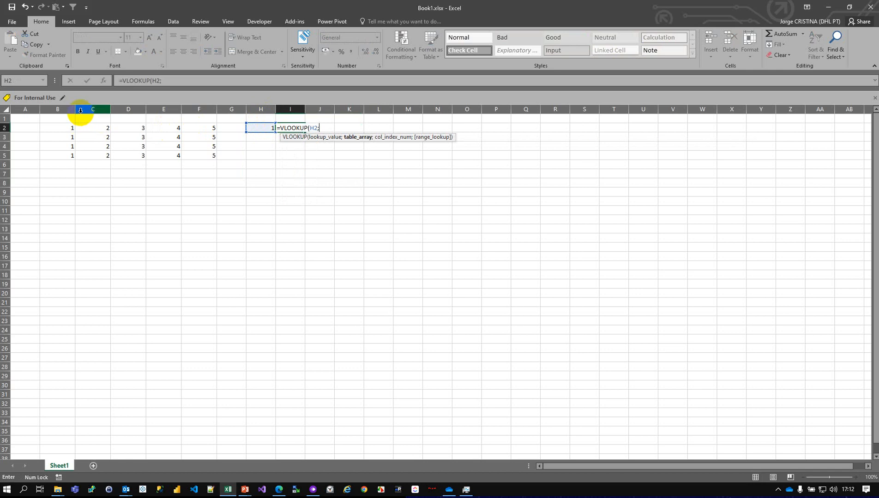
left_click_drag(65, 111, 189, 119)
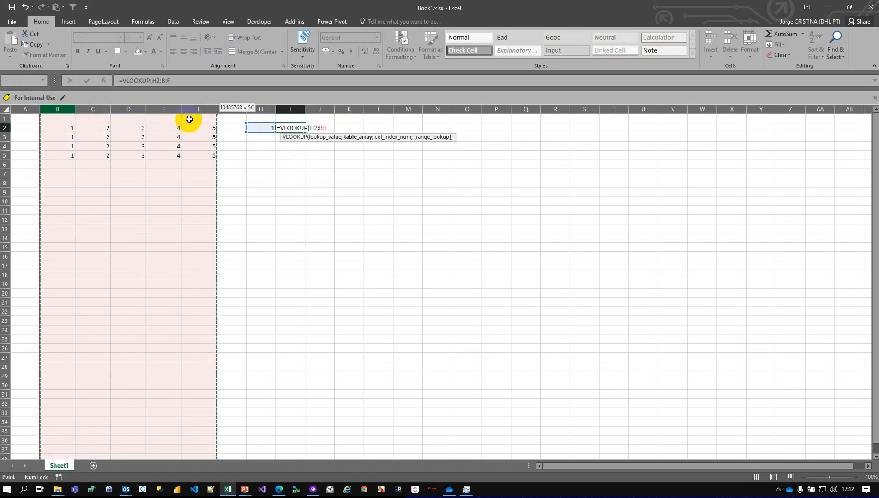
type(";")
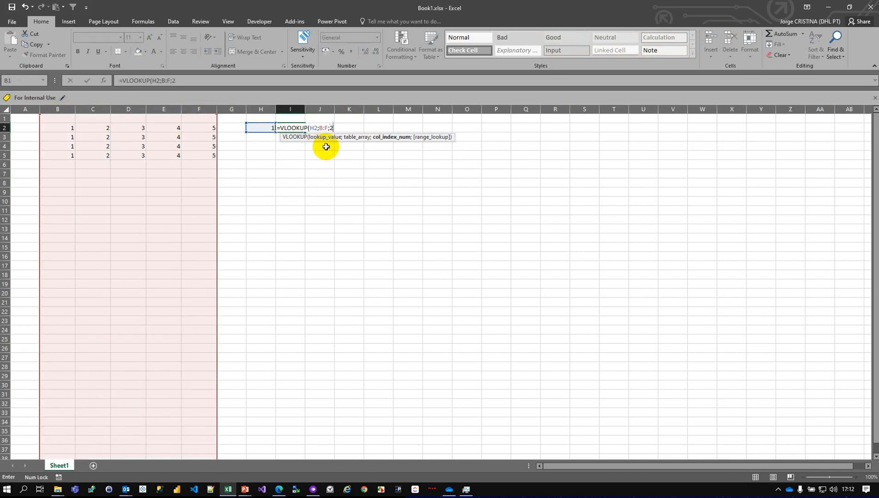
type("2;")
type("FALSE)")
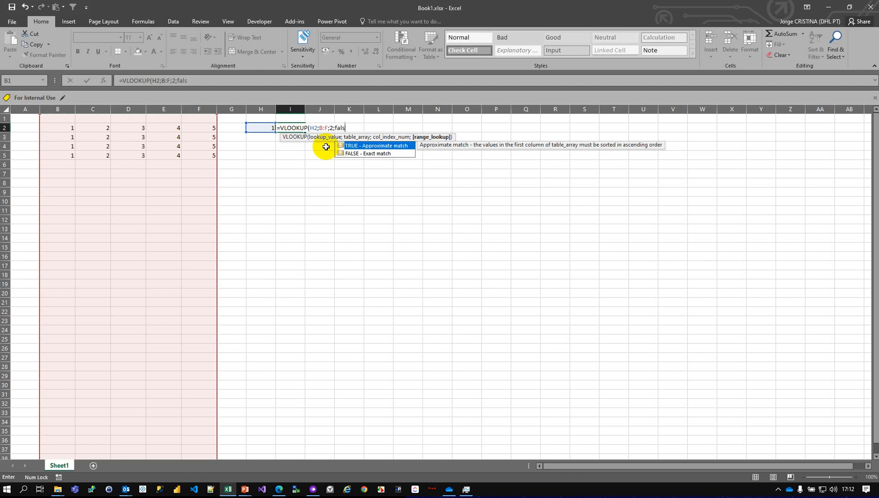
key("Return")
key("Up")
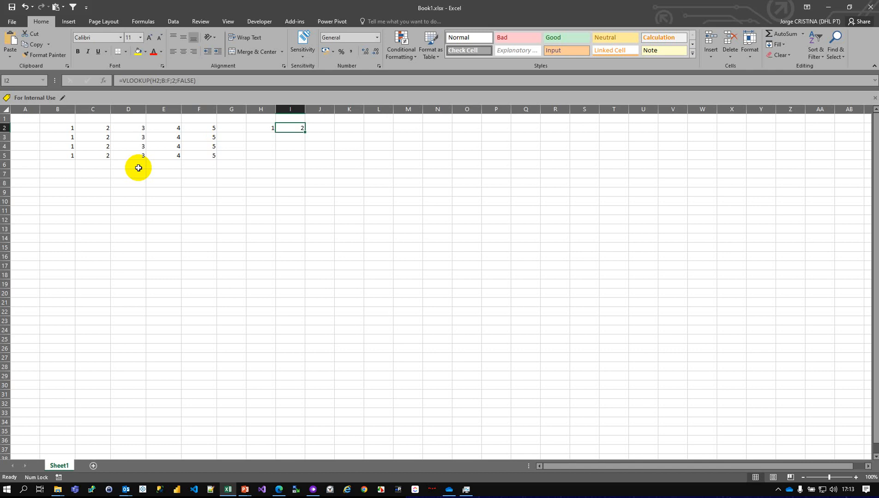
Step: Replace the table array in the I2 VLOOKUP formula with the range B2:F5 and check the referenced cells
key("F2")
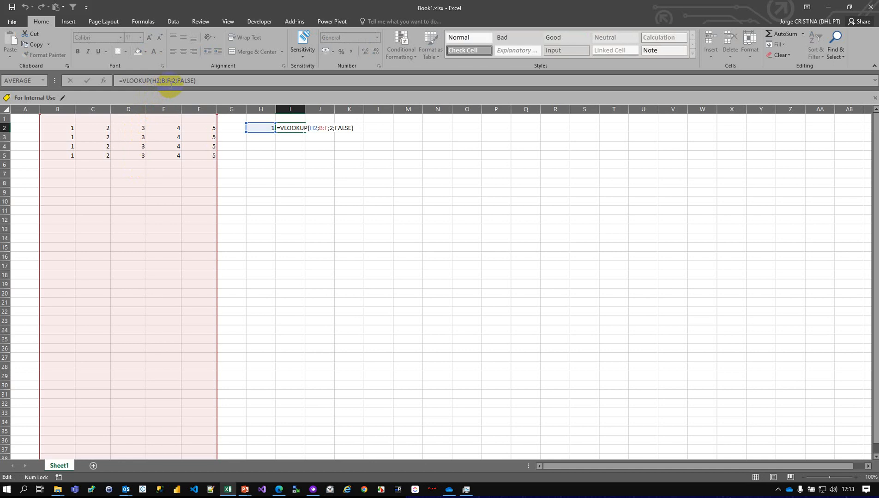
left_click_drag(168, 81, 160, 81)
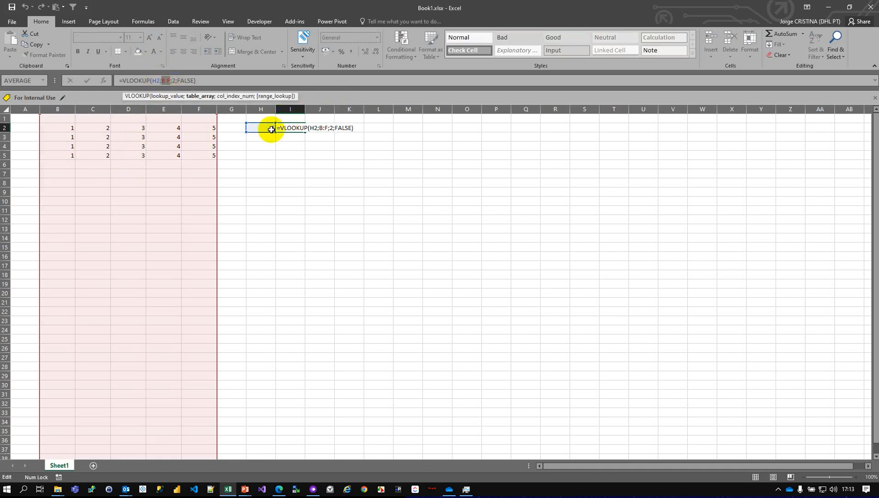
left_click_drag(71, 128, 215, 157)
key("Return")
key("Up")
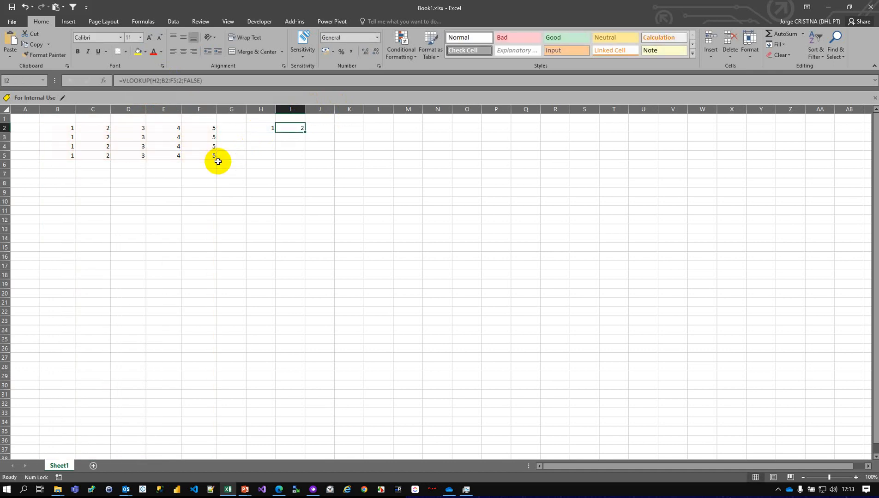
key("F2")
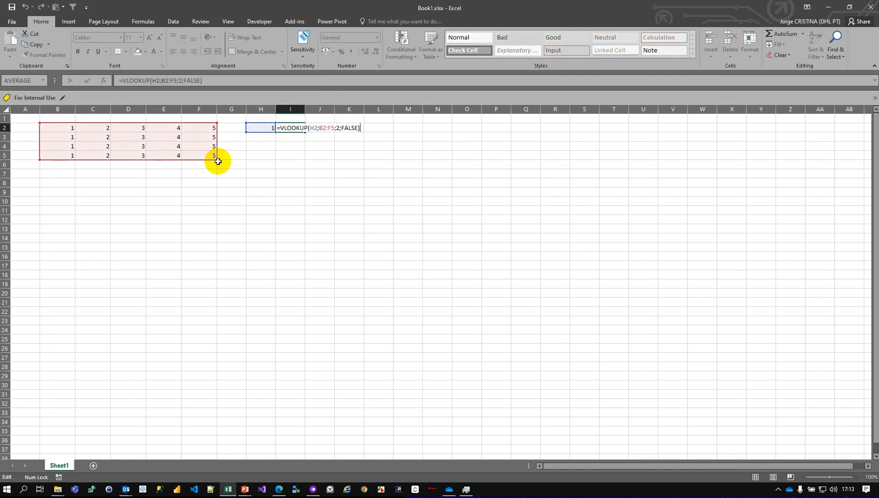
key("Escape")
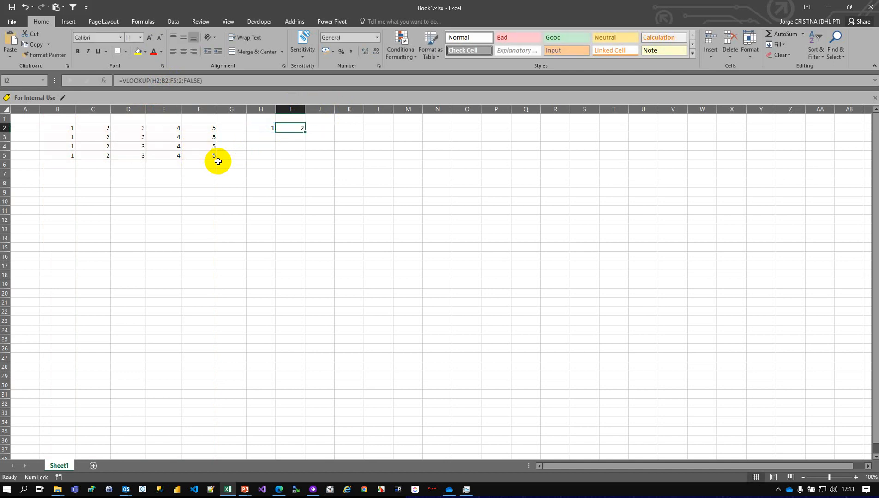
Step: Convert the data range B2:F5 into a table, leaving the option for existing headers off
key("Left")
key("Left")
key("Left")
key("Left")
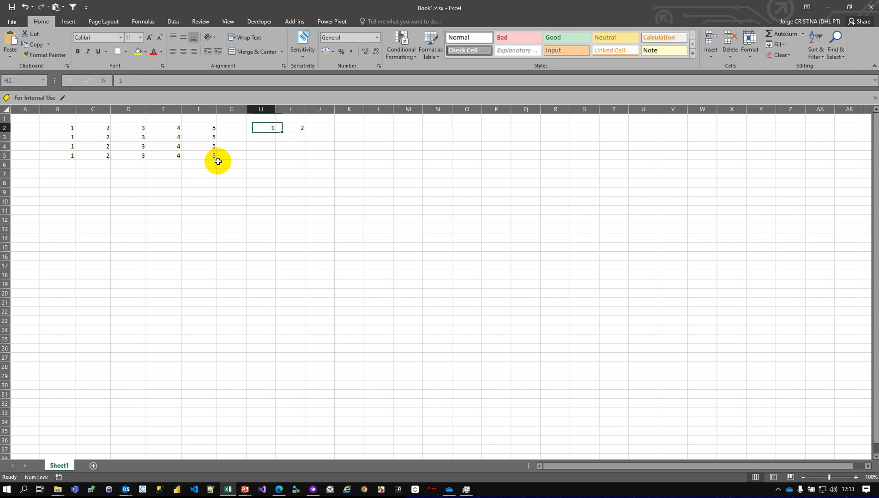
key("Left")
key("Left")
key("Left")
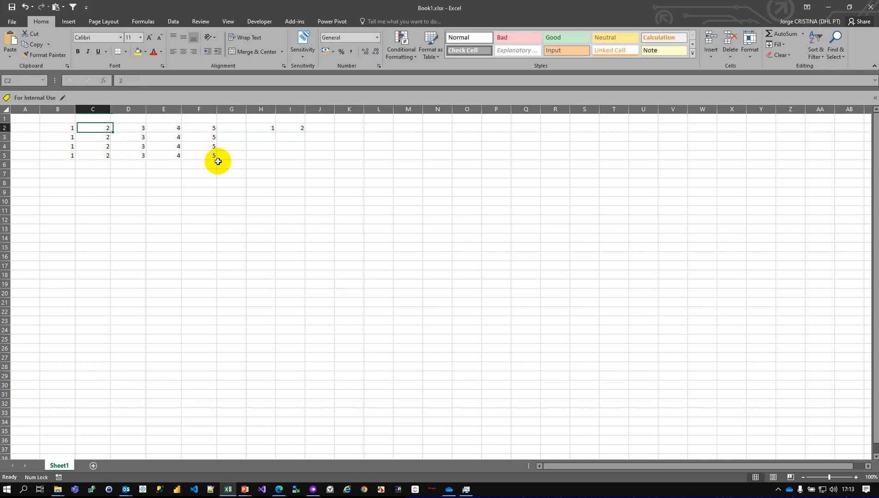
key("Down")
key("Right")
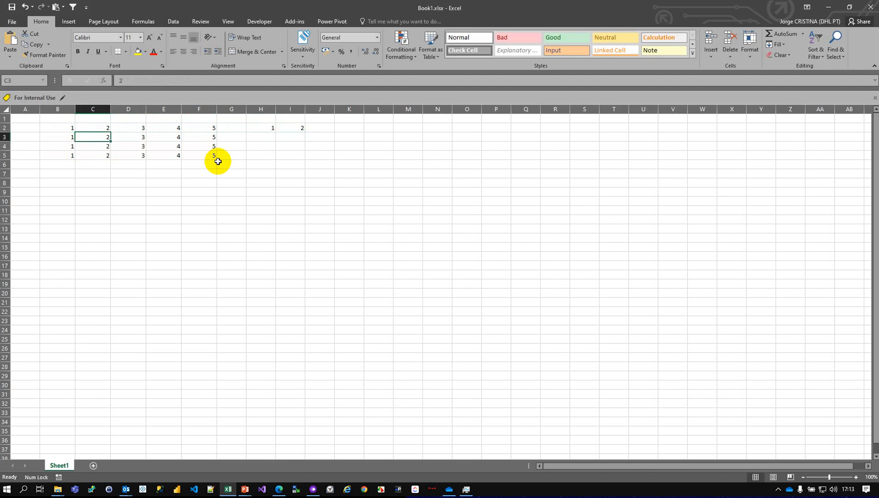
key("ctrl+a")
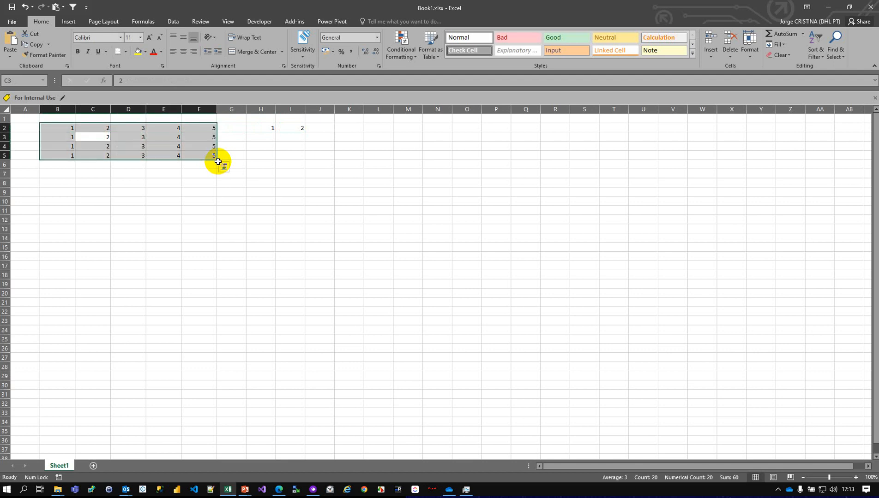
key("ctrl+t")
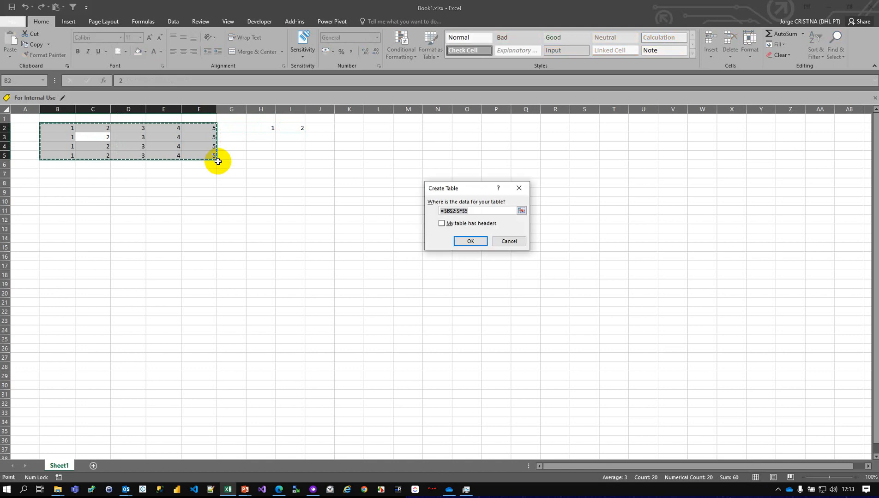
left_click(475, 241)
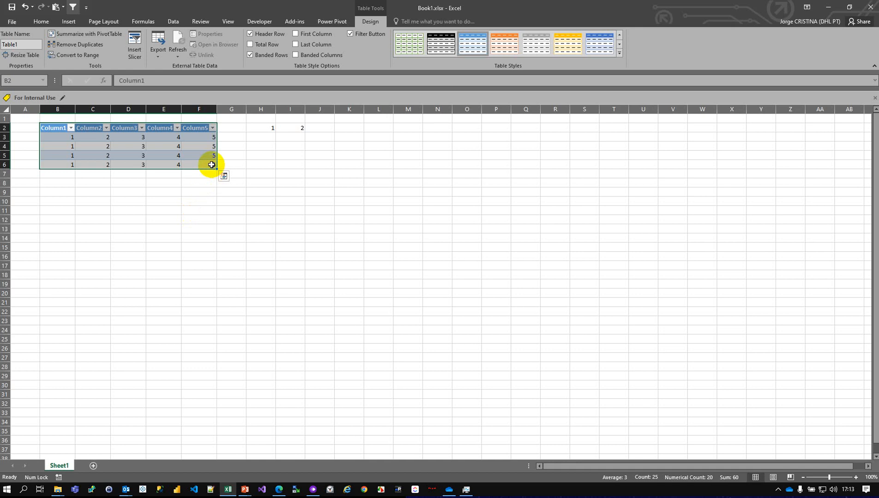
Step: Add a new row beneath the table's last row and fill all five of its columns with 5
left_click(211, 165)
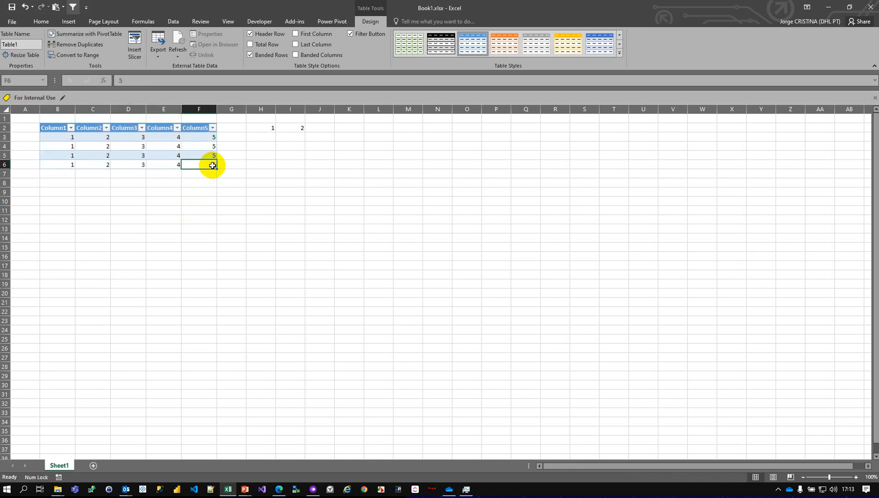
key("Left")
key("Left")
key("Right")
key("Right")
key("Tab")
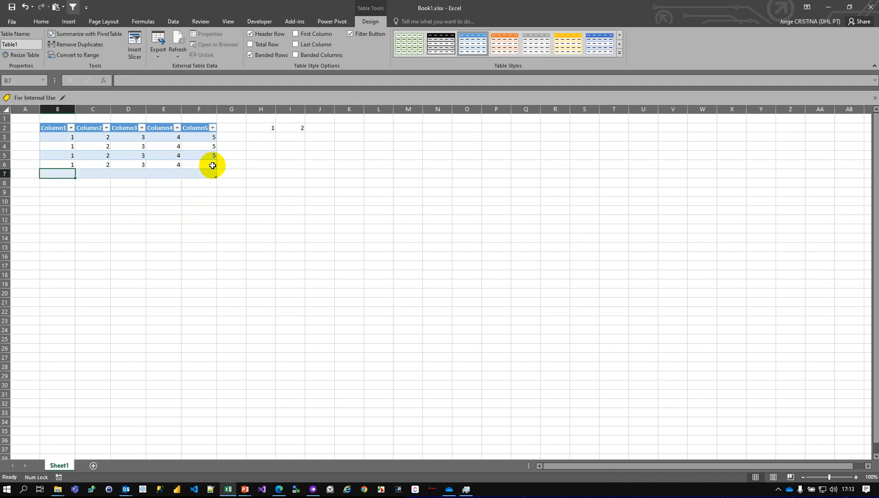
type("5\t5\t")
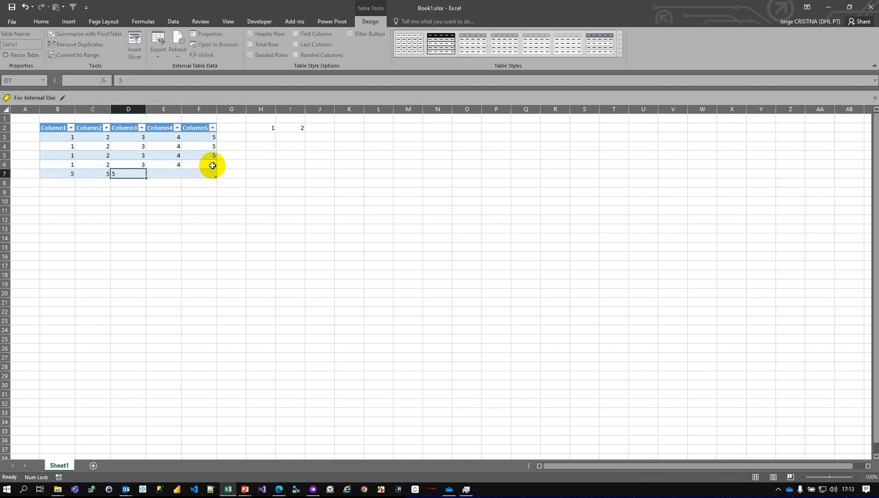
type("5\t5\t5")
key("Return")
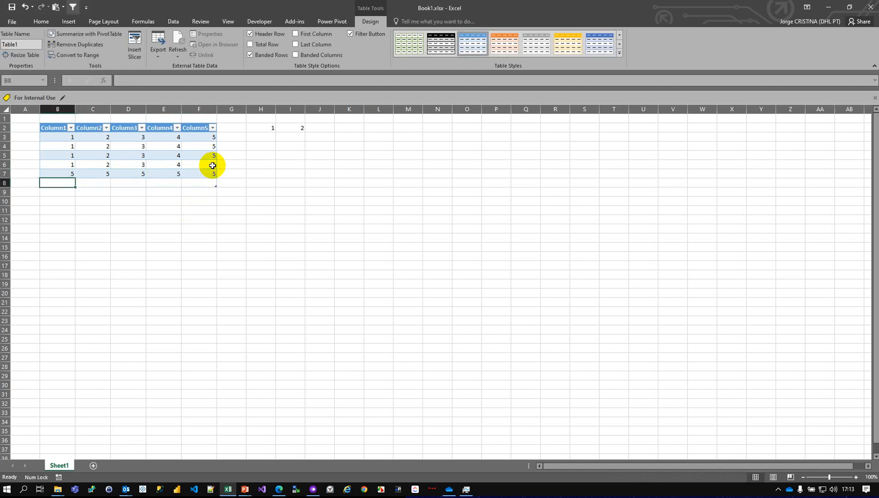
Step: Fill the next two table rows, entering 6 in every column of row 8 and 7 in every column of row 9
type("6\t6\t6\t6\t6")
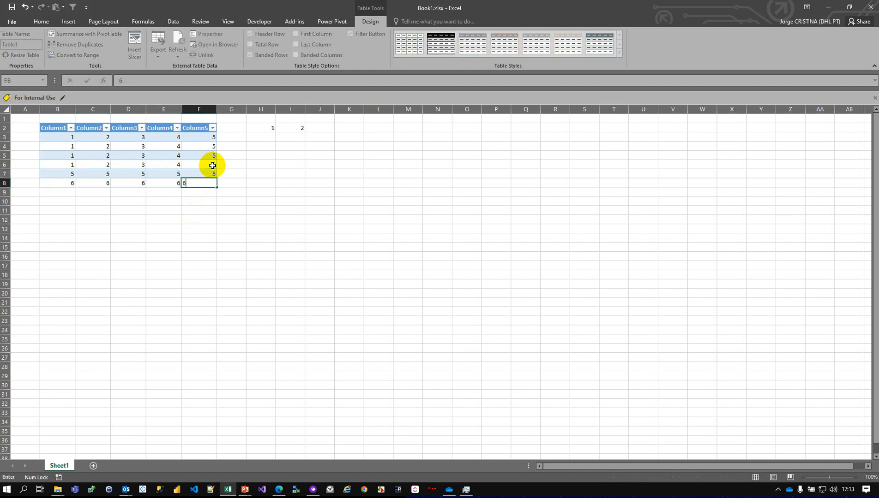
key("Return")
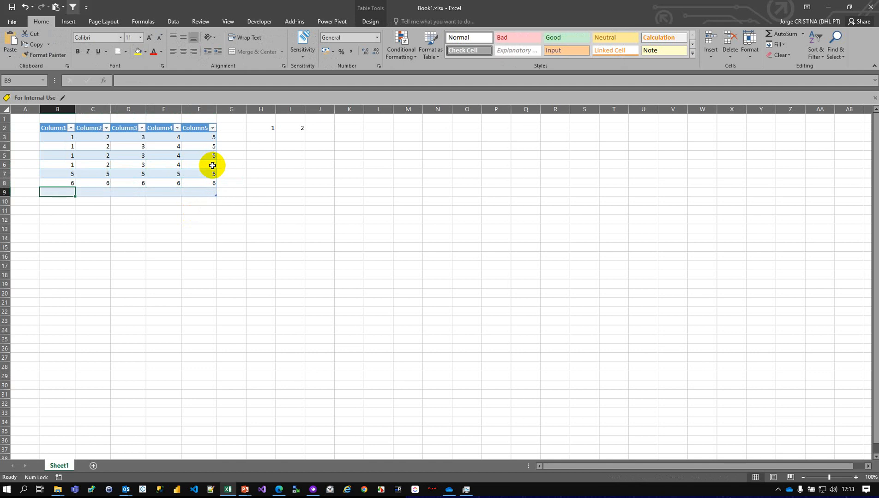
type("7\t7\t7\t7\t7")
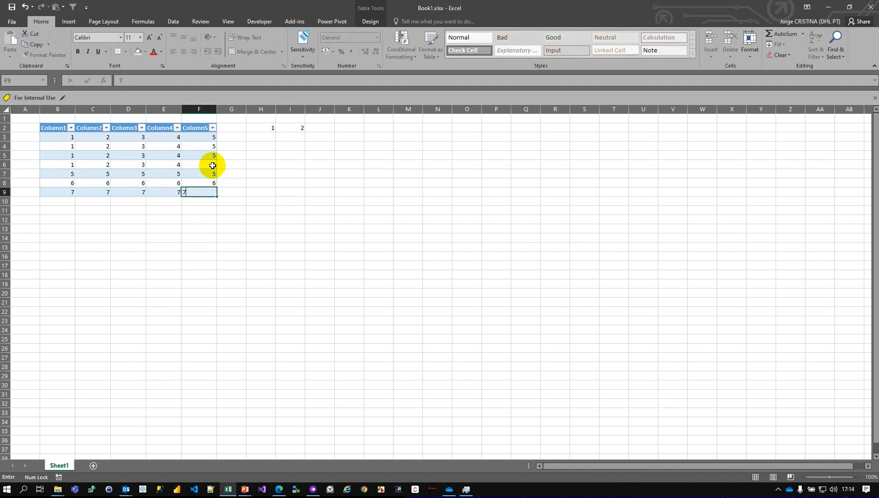
key("Return")
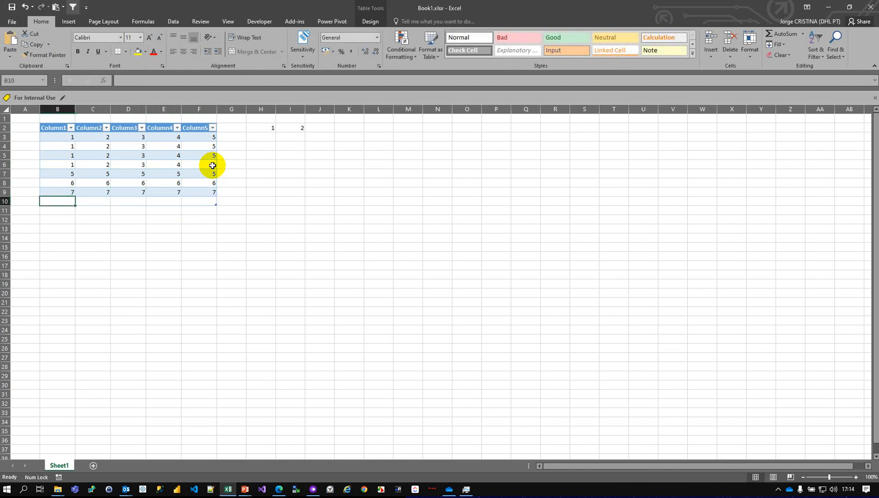
Step: Enter 8 in all five columns of table row 10 and extend the table to an empty row 11
type("8")
key("Tab")
type("8")
key("Tab")
type("8")
key("Tab")
type("8")
key("Tab")
type("8")
key("Return")
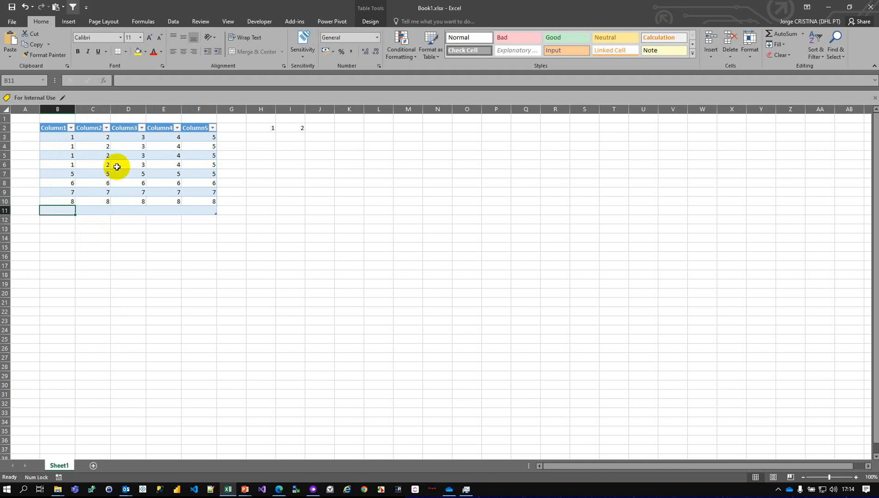
Step: Compare the I2 lookup range with the table's data rows and replace the formula's table array with Table1
left_click(294, 128)
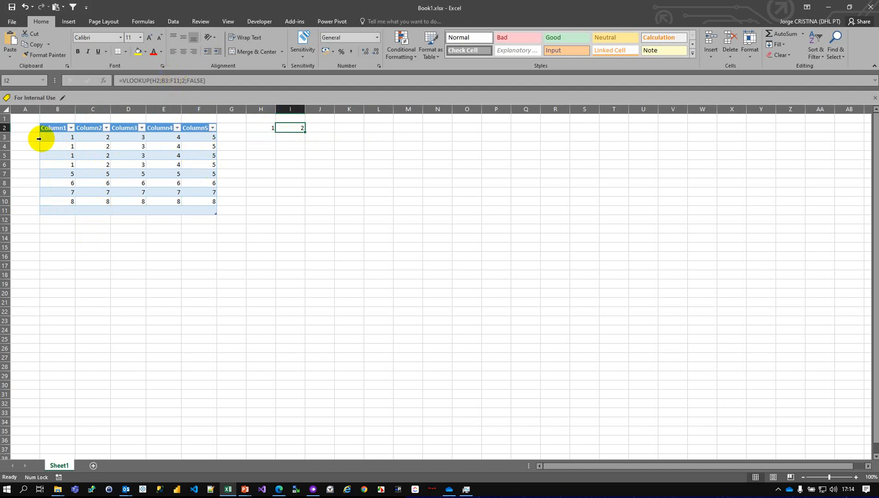
left_click_drag(55, 136, 204, 209)
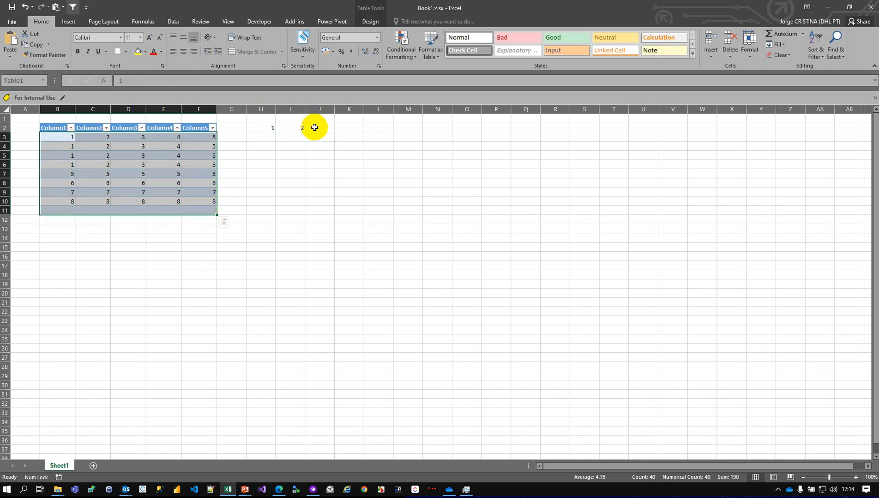
left_click(300, 127)
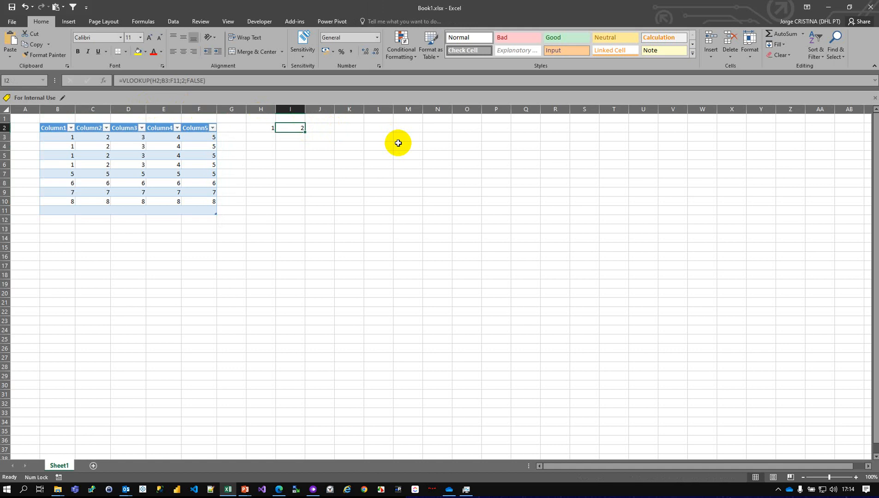
key("F2")
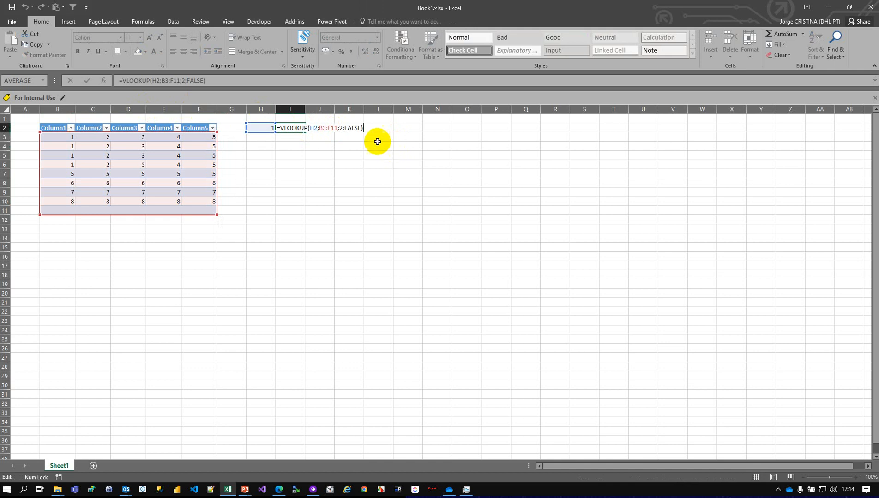
left_click(331, 128)
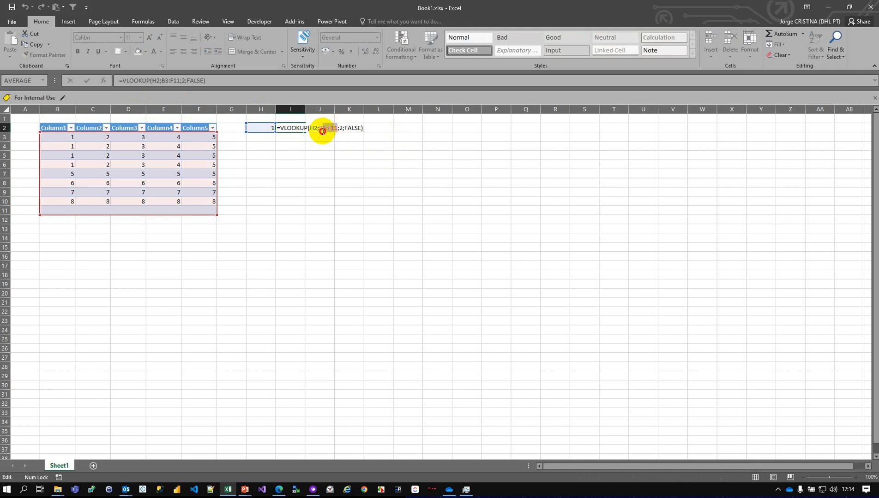
double_click(320, 130)
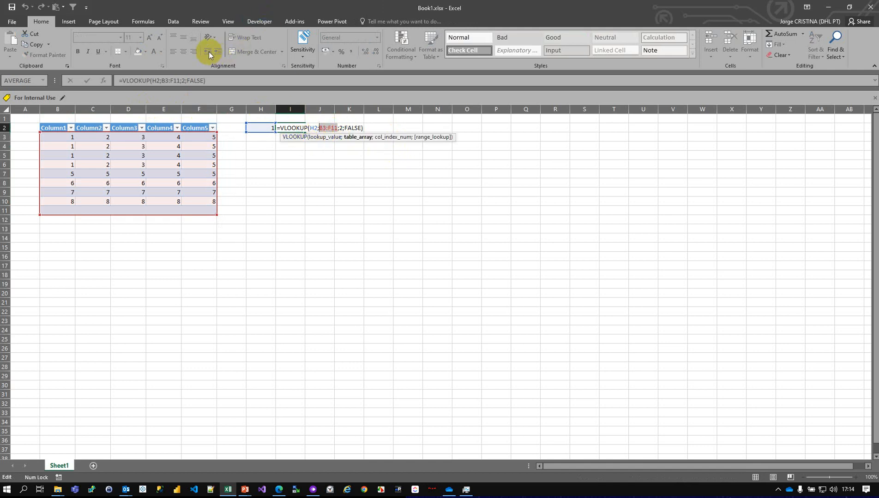
type("tab")
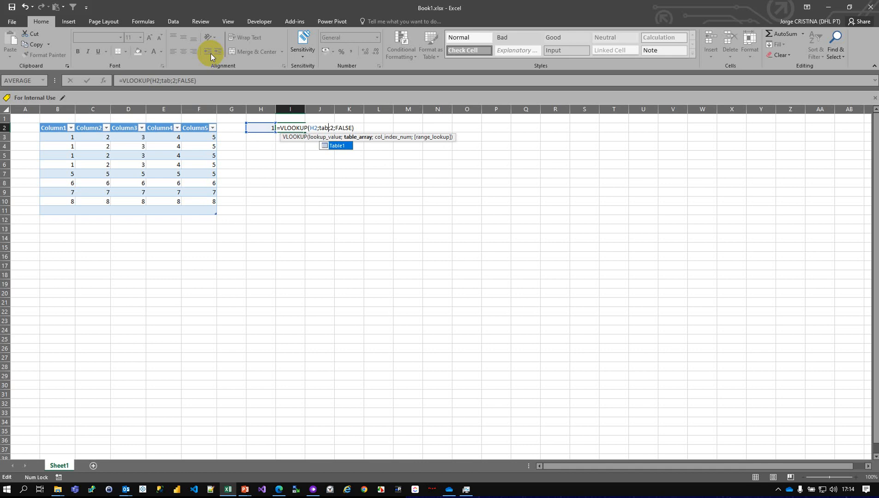
key("Tab")
key("Return")
key("Up")
Step: Check in the Name Manager which cell range Table1 refers to and close it
left_click(139, 25)
left_click(250, 55)
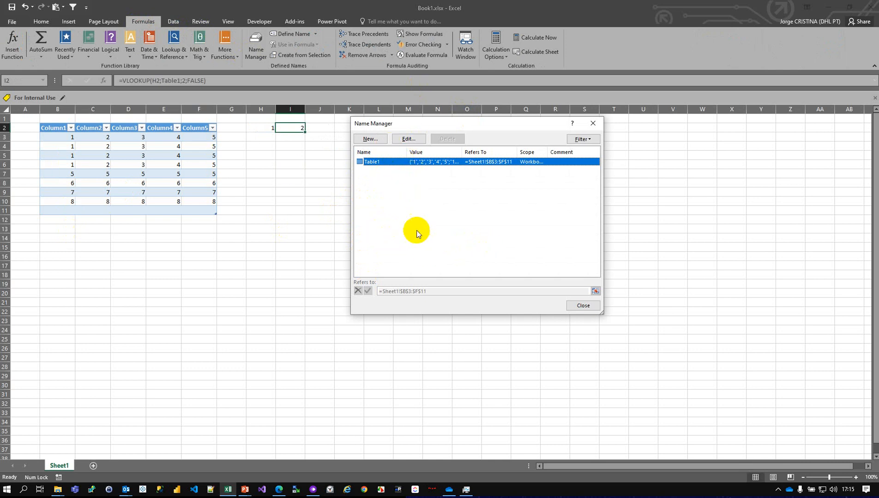
left_click(575, 306)
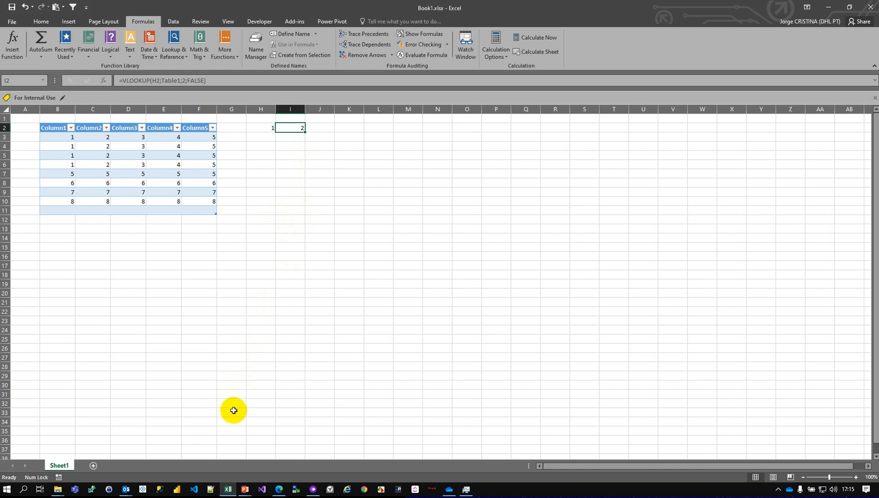
left_click(230, 492)
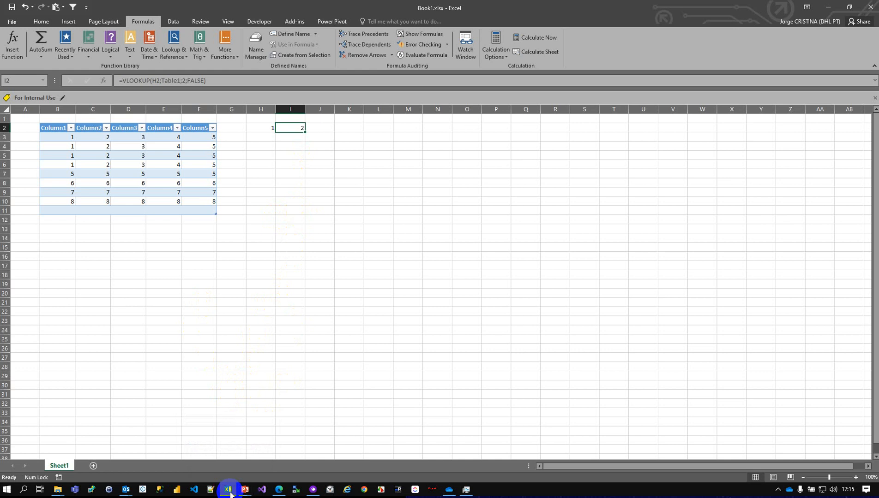
mouse_move(230, 496)
left_click(323, 184)
left_click(349, 229)
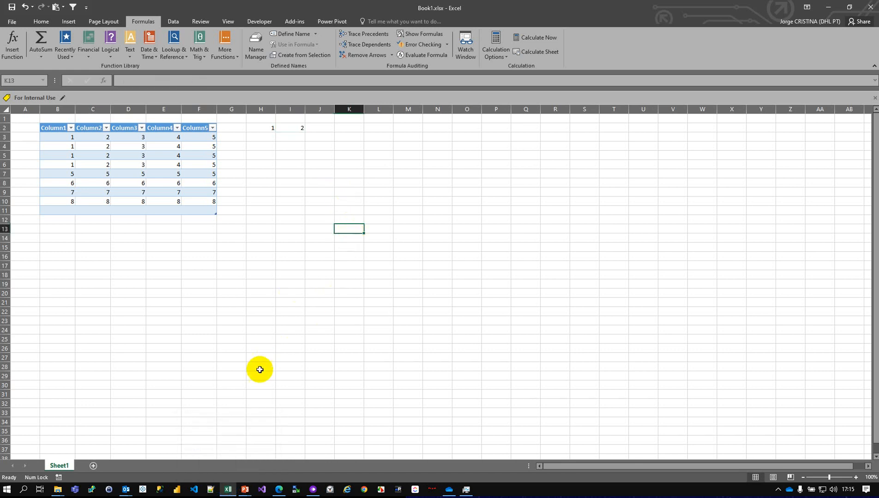
Step: Try to start a separate Excel instance in safe mode with a blank workbook, and close that workbook without saving
right_click(229, 490)
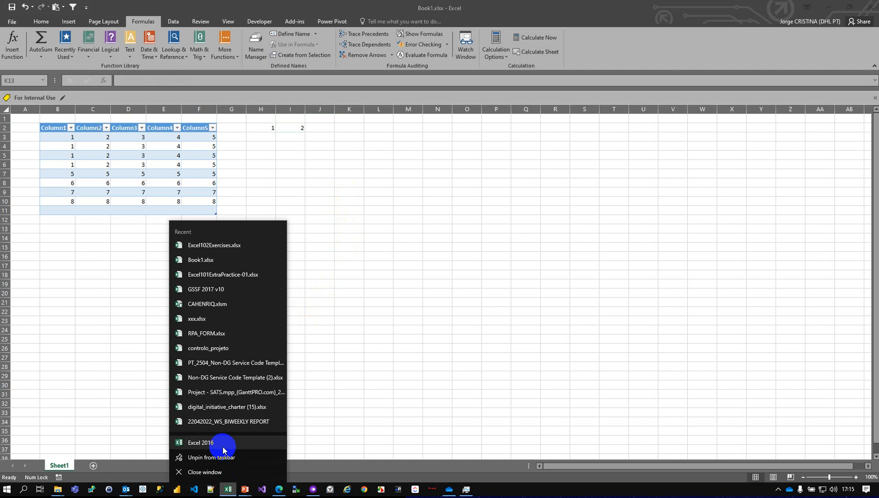
left_click(222, 447)
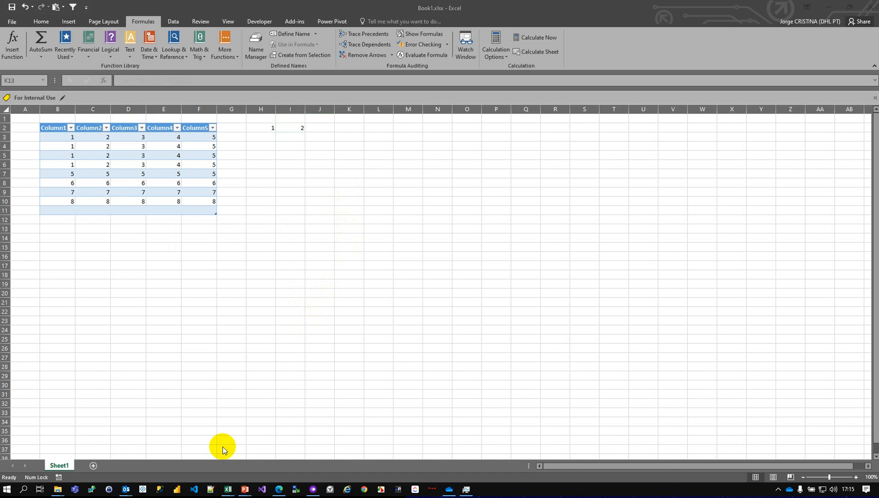
left_click(231, 495)
left_click(269, 460)
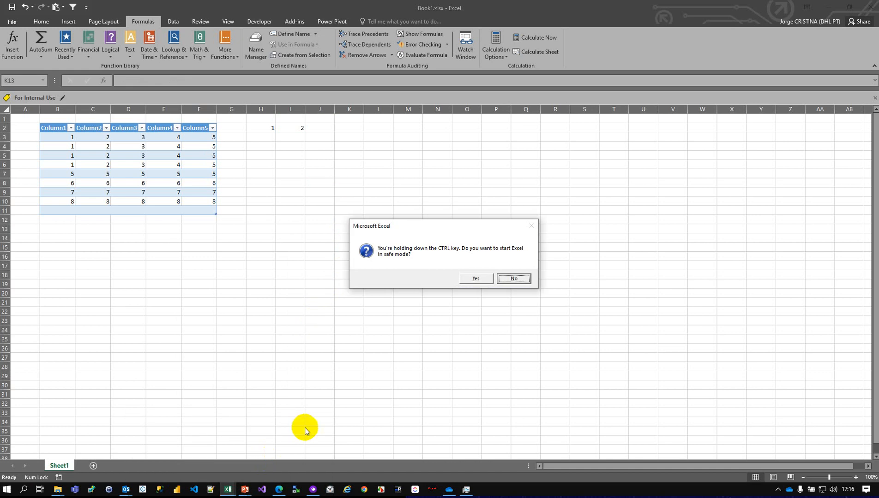
left_click(464, 279)
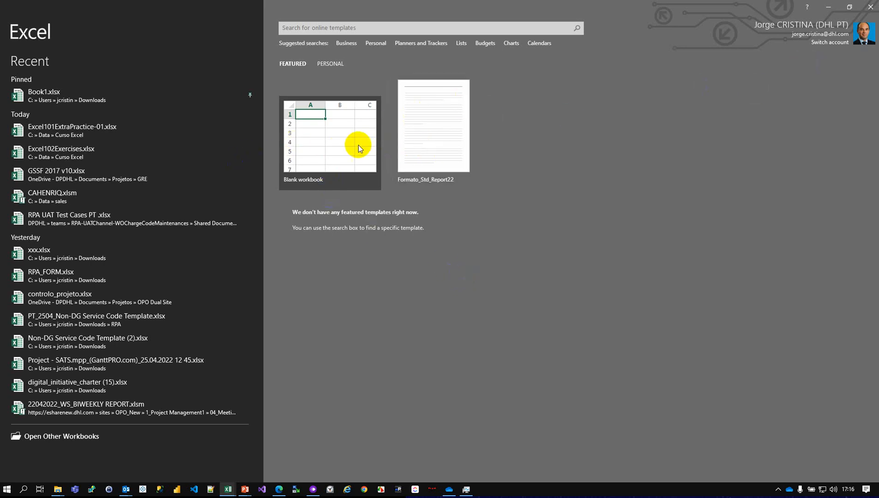
left_click(320, 144)
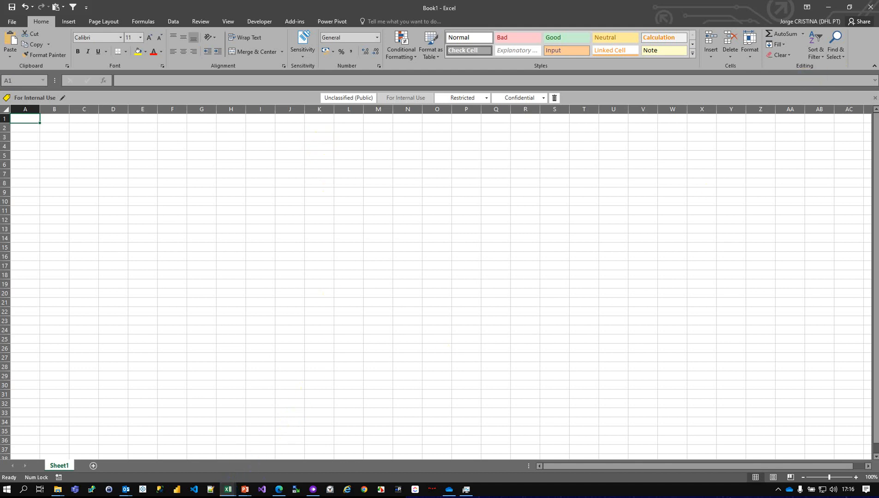
left_click(870, 7)
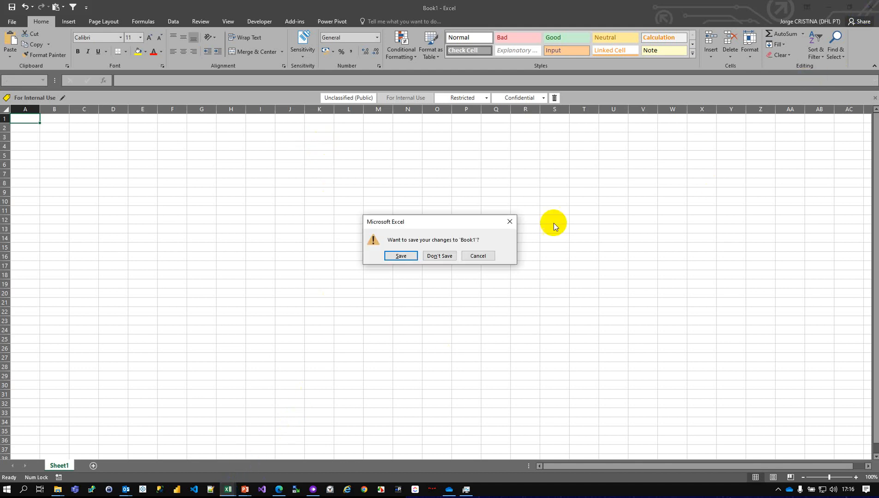
left_click(440, 256)
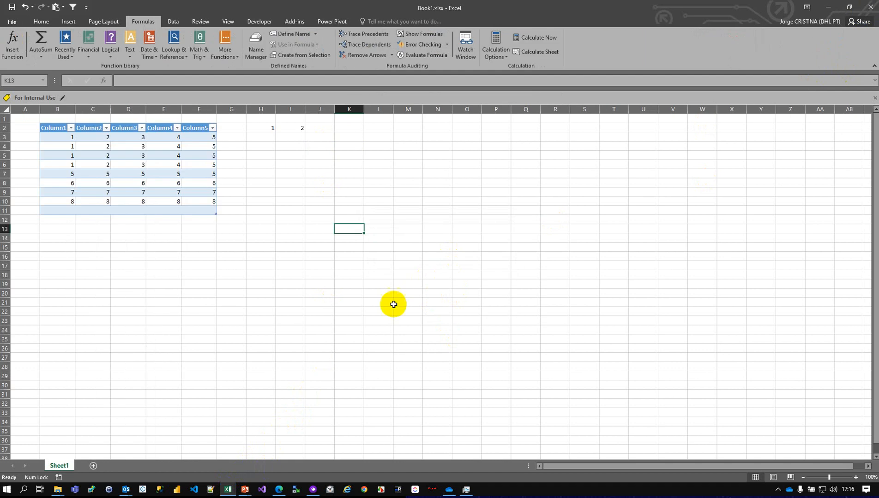
Step: Launch Excel again, accept starting in safe mode and create another blank workbook
right_click(229, 490)
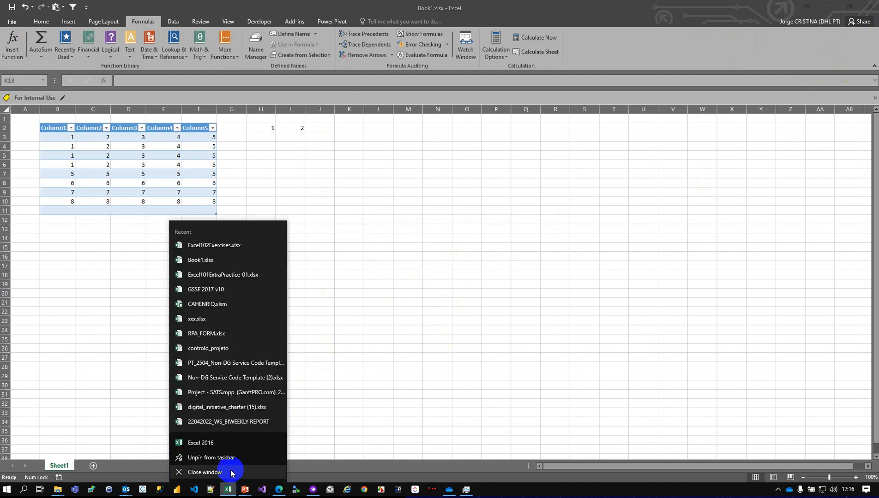
left_click(232, 442)
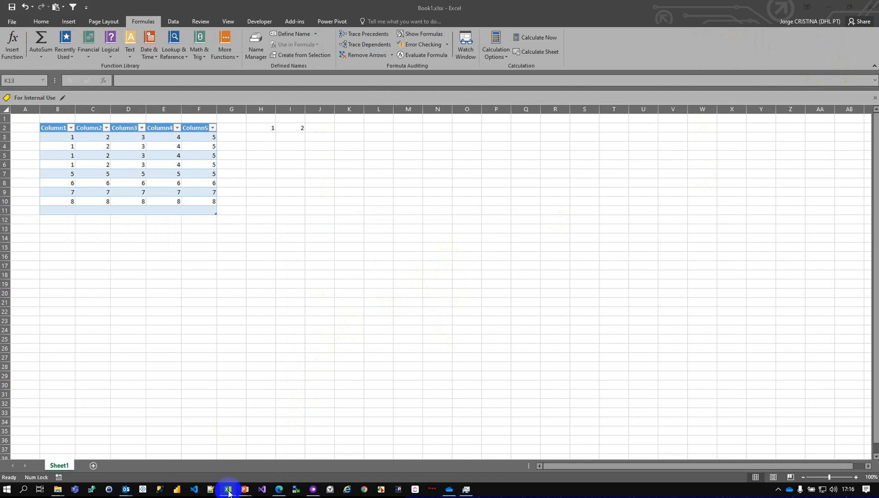
left_click(282, 458)
left_click(474, 278)
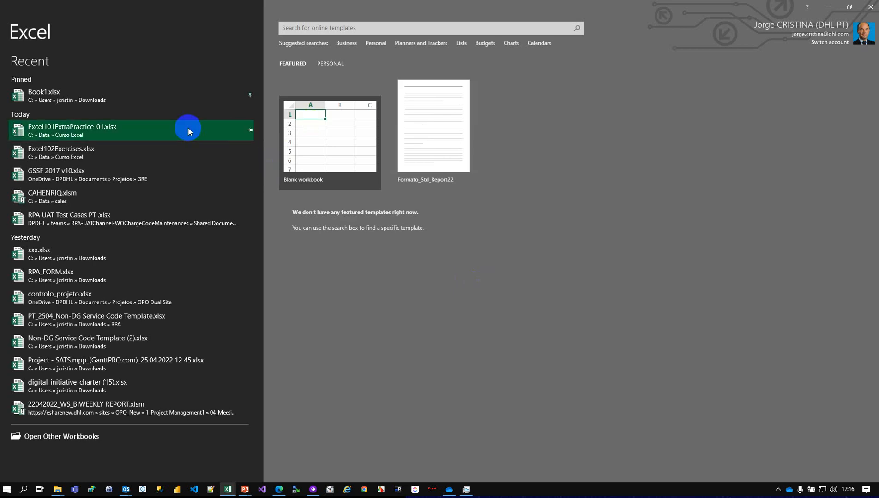
left_click(314, 139)
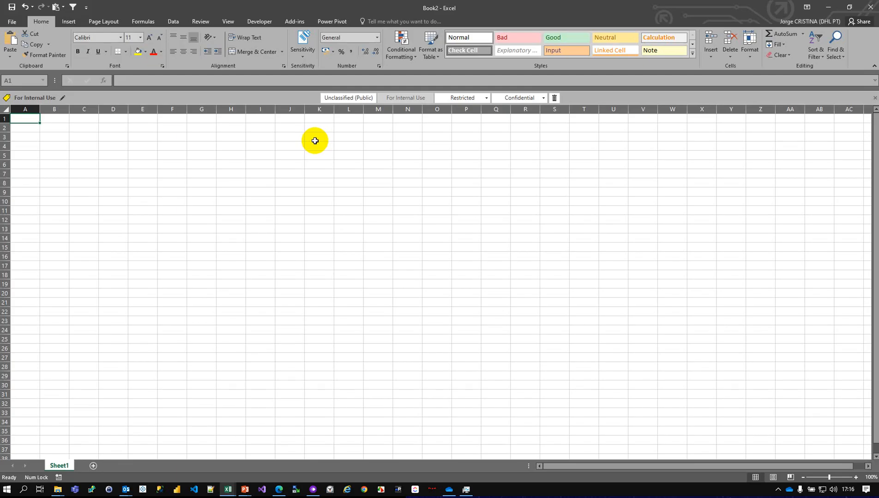
left_click(386, 163)
left_click(388, 146)
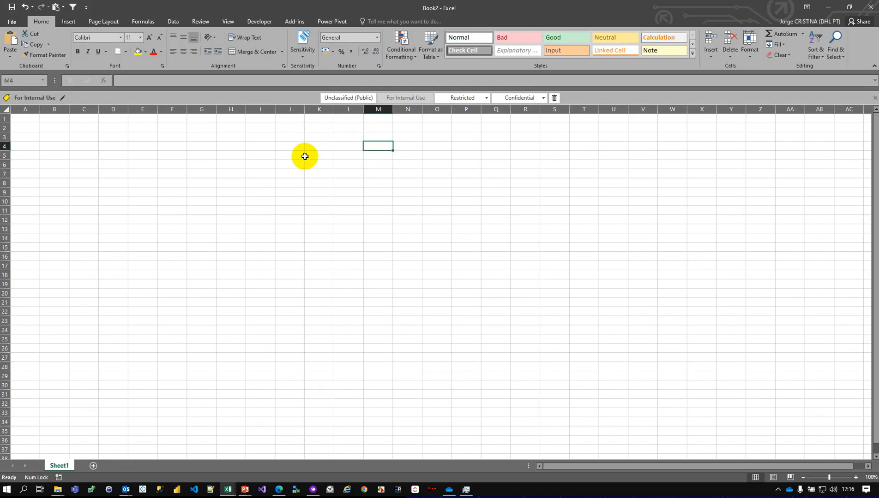
Step: Check the open Excel windows, return to the blank Book2 workbook and close it without saving
left_click(226, 489)
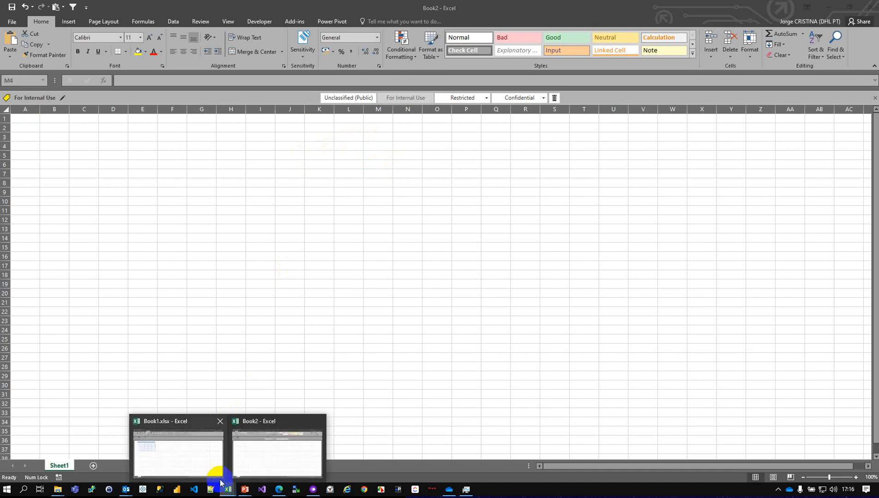
left_click(245, 455)
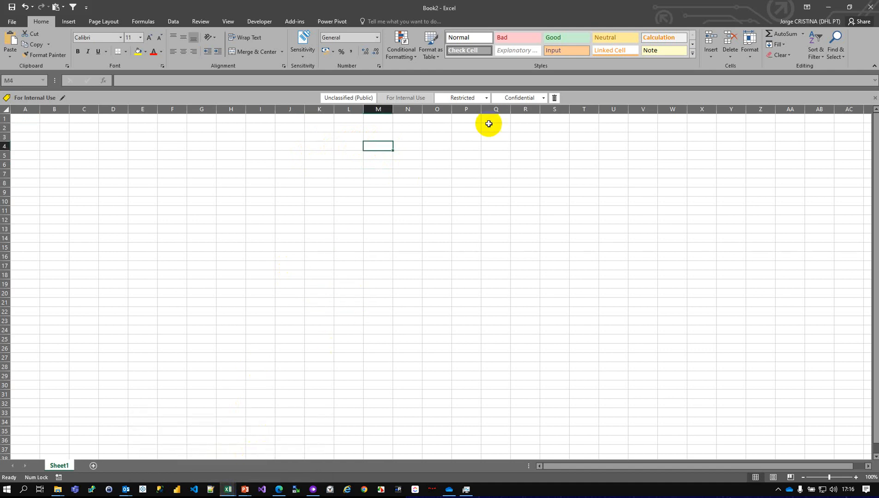
left_click(871, 9)
left_click(436, 256)
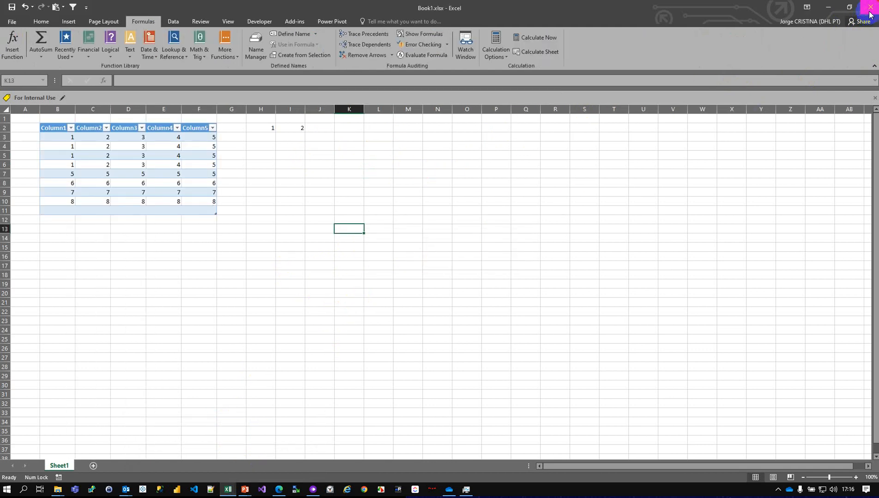
Step: Close Book1.xlsx without saving and launch Excel 2016 again, accepting to start it in safe mode
left_click(863, 10)
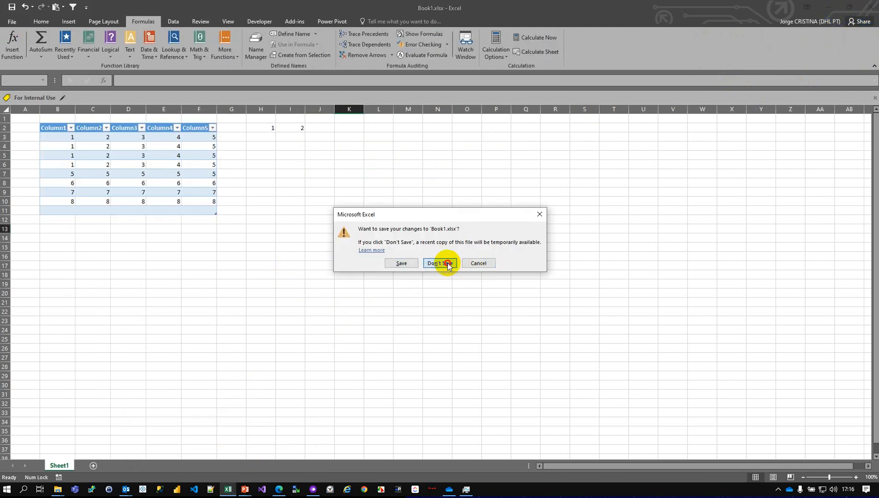
left_click(444, 263)
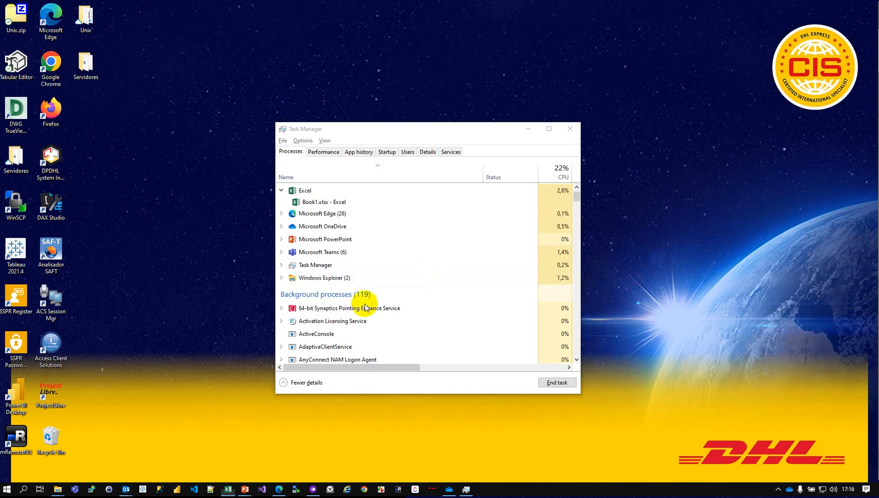
right_click(227, 492)
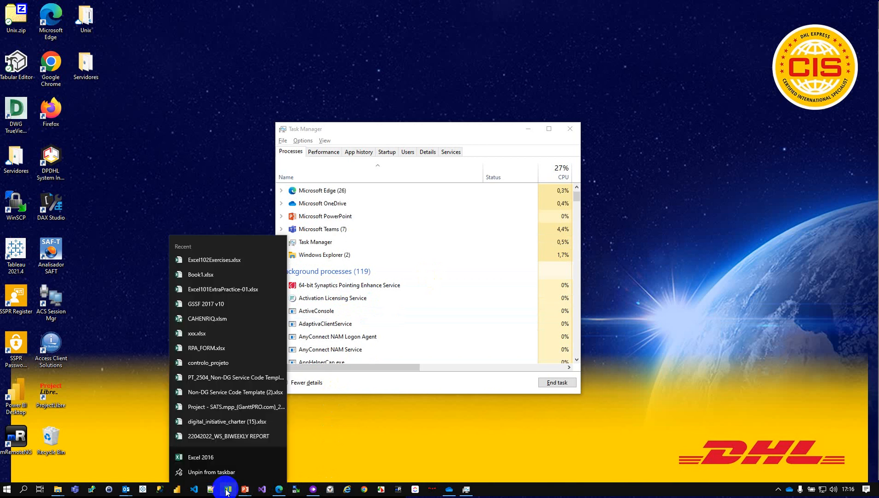
left_click(228, 456)
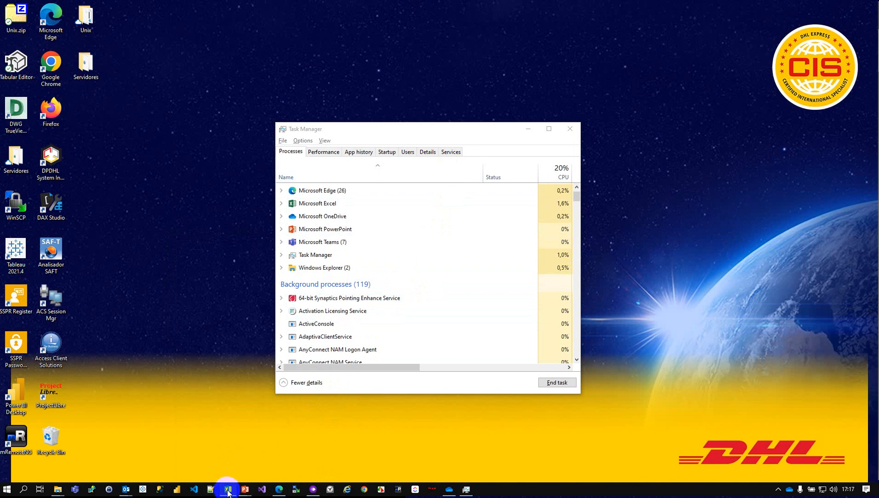
left_click(472, 277)
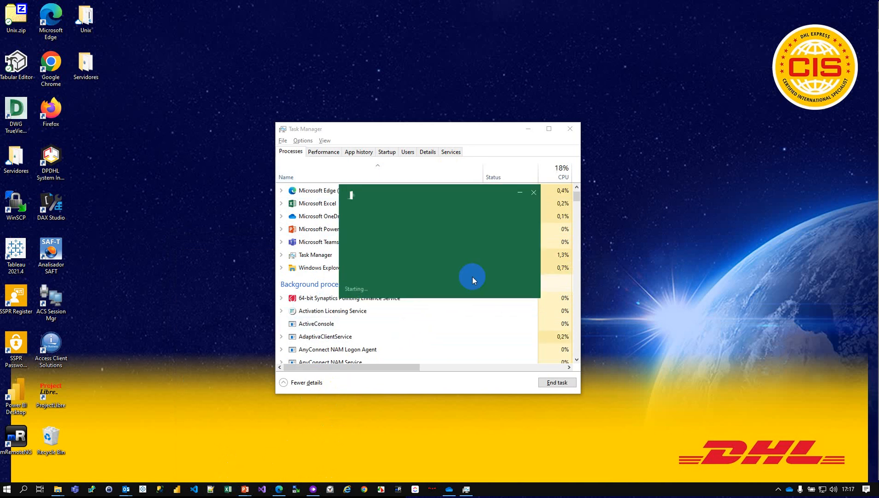
left_click(441, 272)
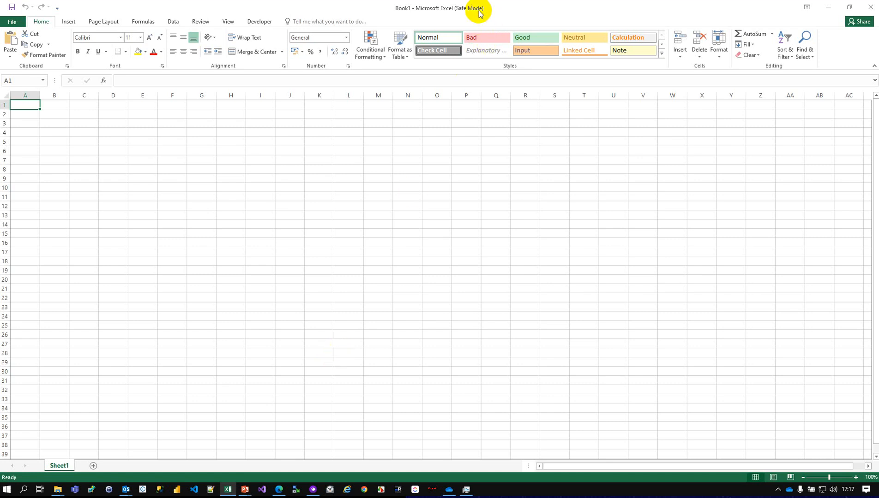
left_click(196, 112)
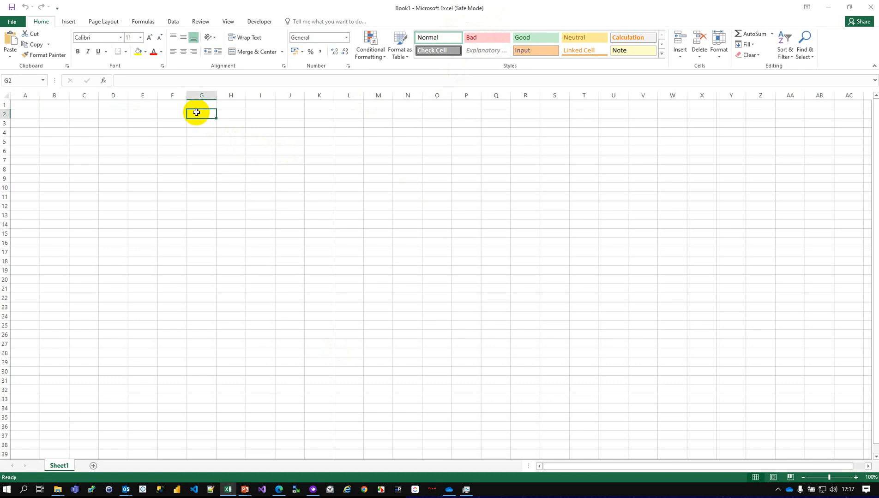
key("Up")
key("Left")
key("Left")
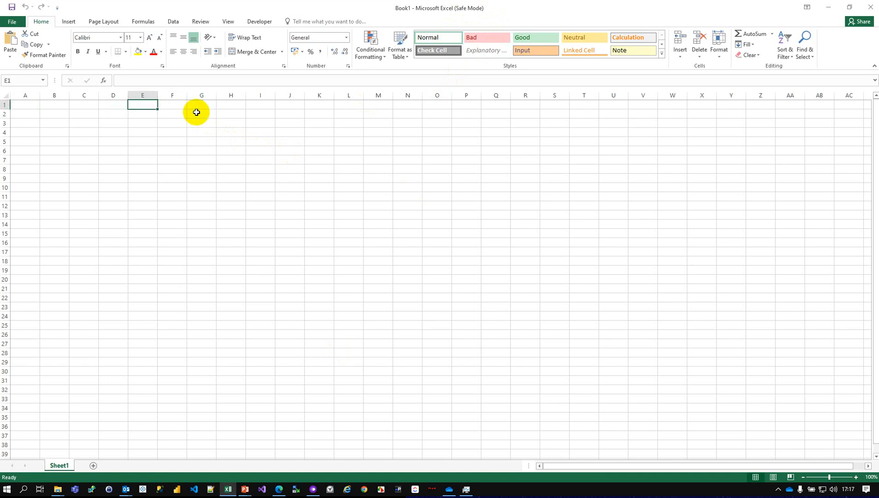
key("Left")
key("Left")
key("Left")
key("Left")
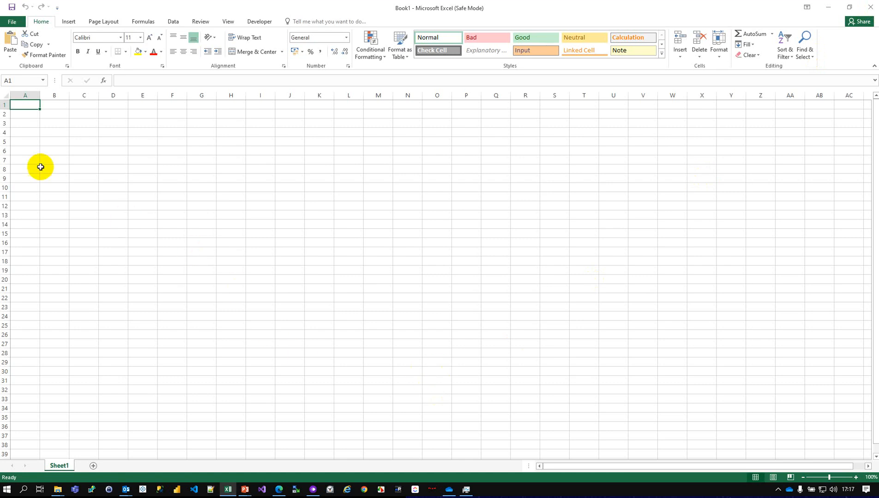
left_click(36, 125)
key("Up")
key("Right")
key("Up")
key("Left")
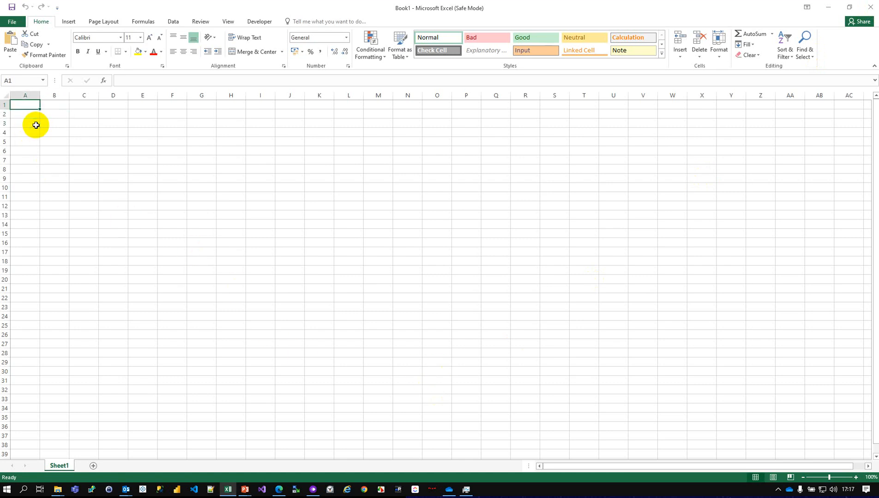
key("Right")
key("Left")
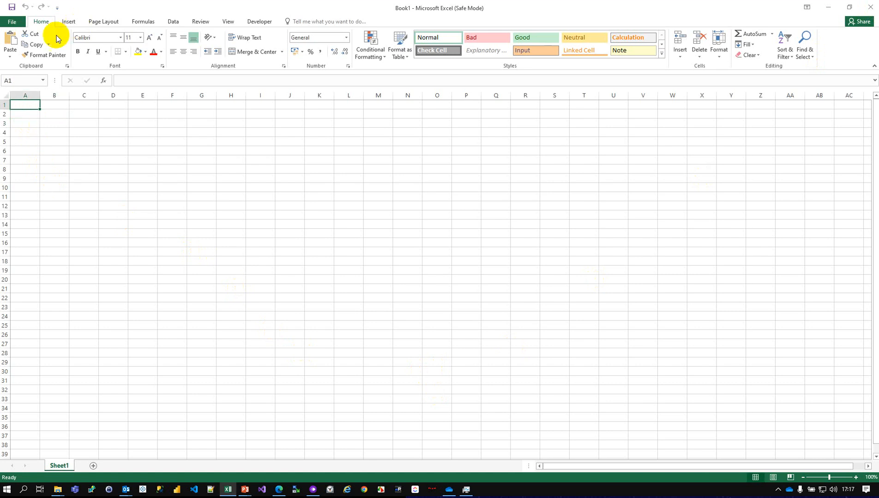
Step: Open the workbook folhas.xlsm from the Data\Curso Excel folder on the C: drive in the safe-mode Excel
left_click(14, 22)
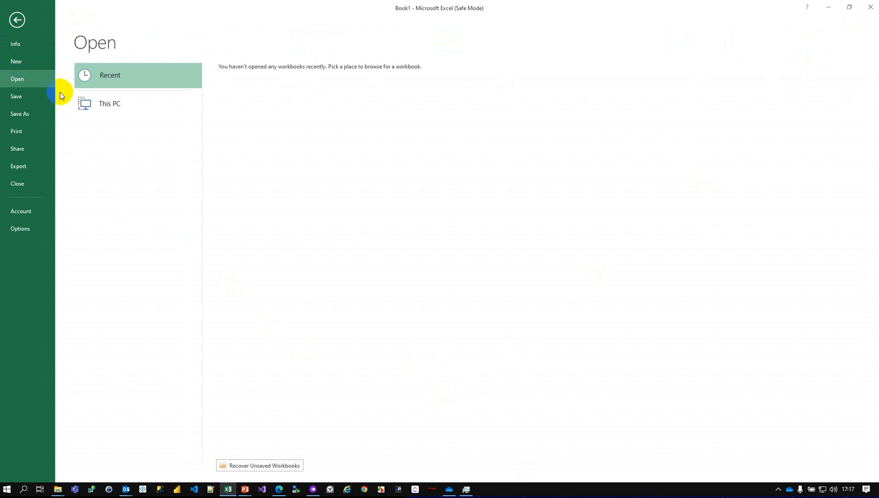
left_click(80, 107)
left_click(273, 74)
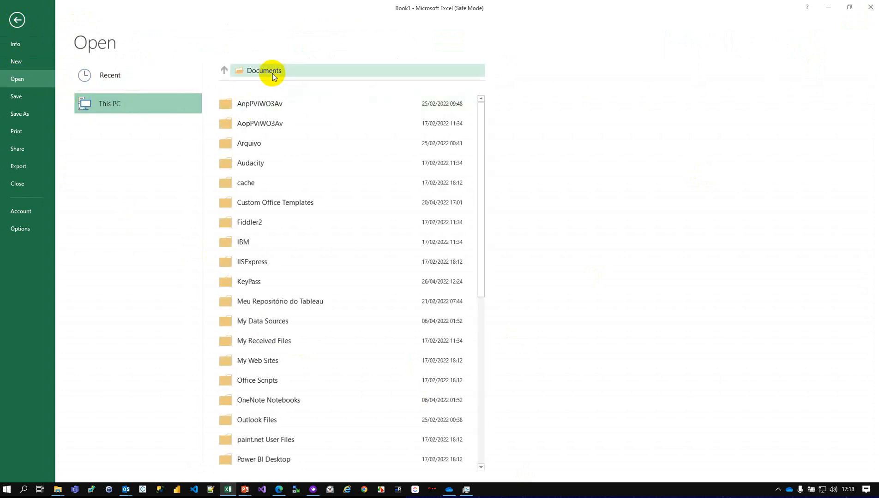
left_click(68, 68)
left_click(68, 67)
left_click(40, 65)
left_click(133, 97)
double_click(133, 97)
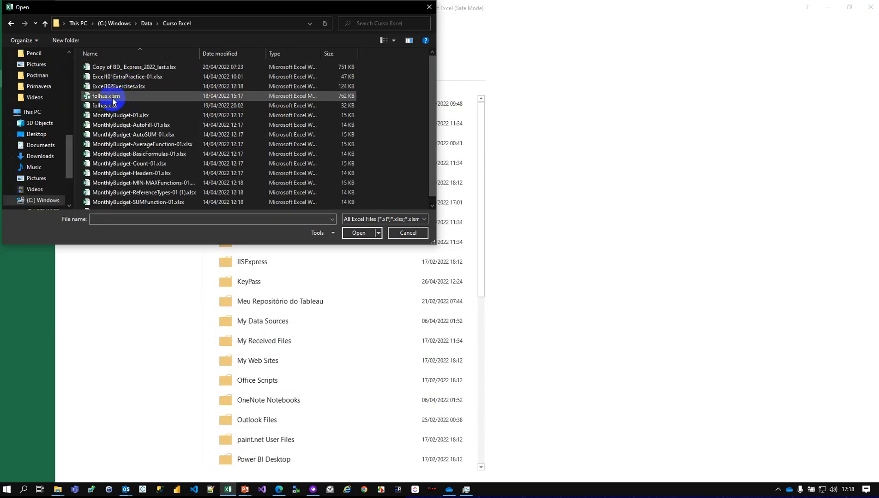
double_click(112, 105)
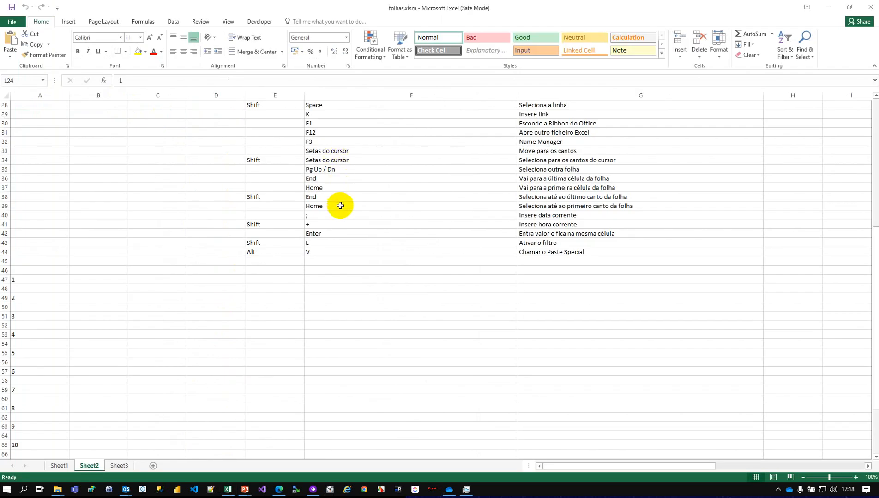
scroll(347, 210, "down", 2)
left_click(272, 230)
scroll(97, 402, "up", 7)
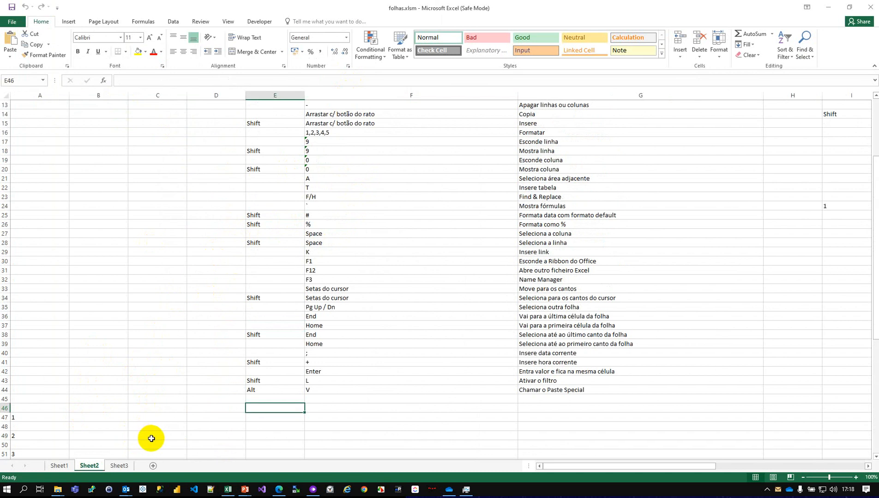
Step: Start a new separate instance of Excel 2016 in normal mode and open the pinned Book1.xlsx in it
key("alt")
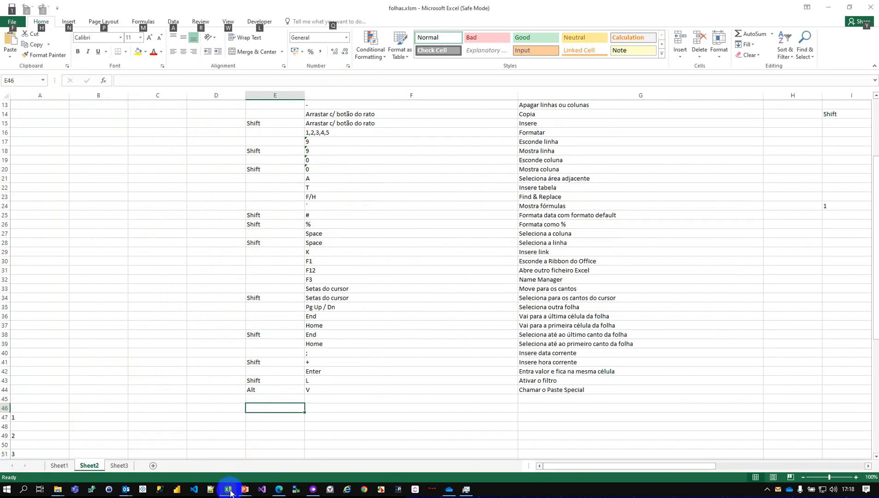
right_click(228, 490)
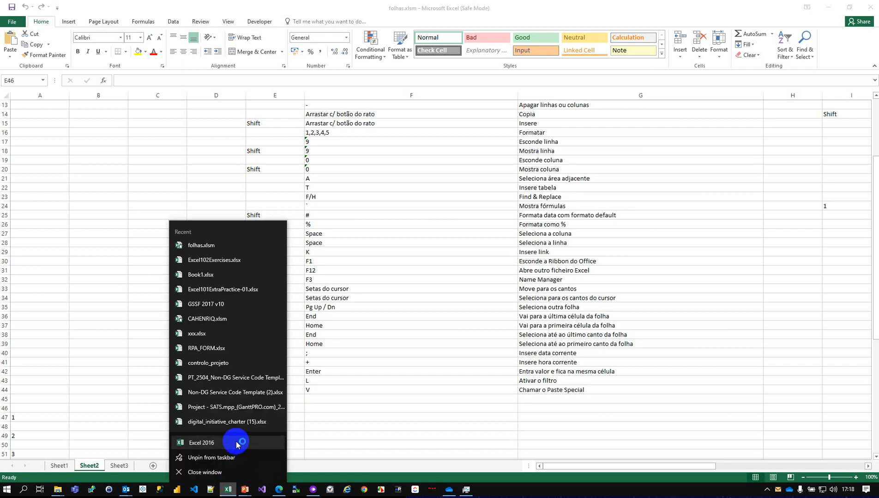
left_click(236, 443)
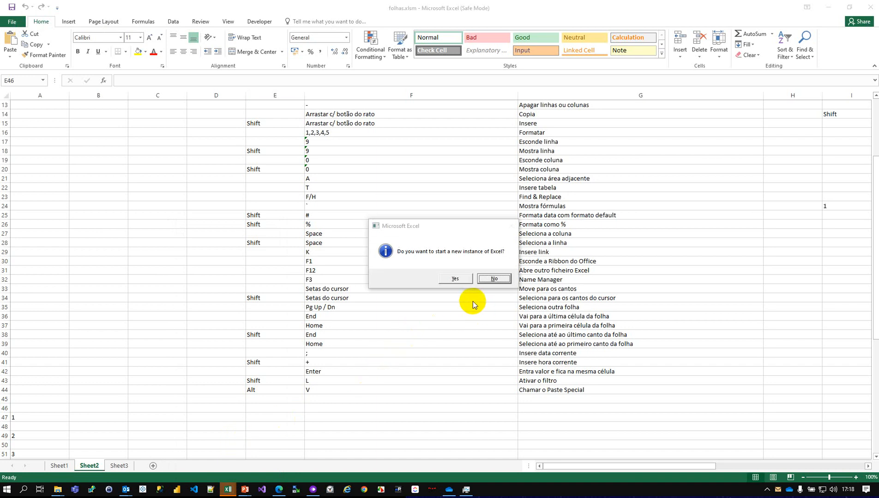
left_click(458, 279)
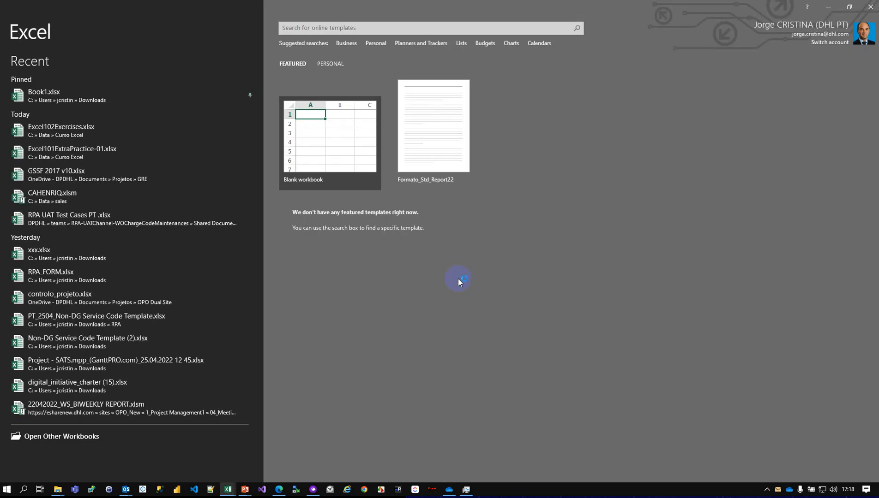
left_click(40, 88)
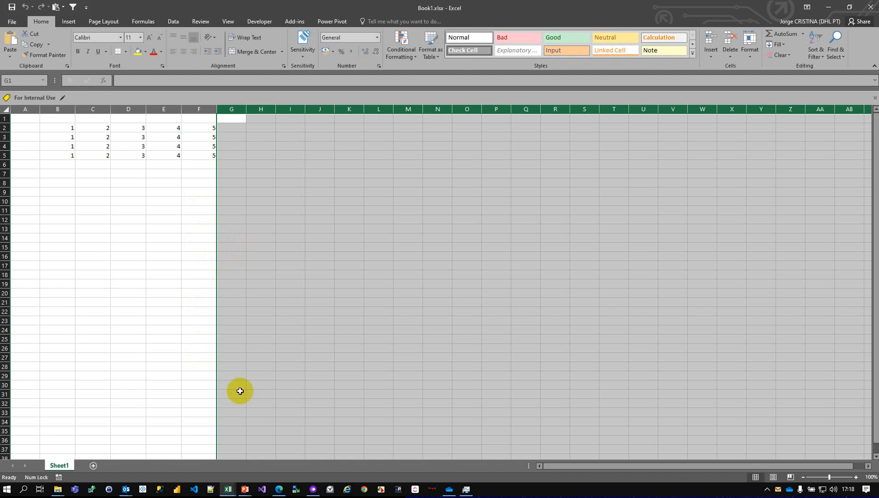
Step: Compare the two Excel instances by switching between the safe-mode folhas.xlsm window and the normal Book1.xlsx window
left_click(228, 495)
left_click(188, 447)
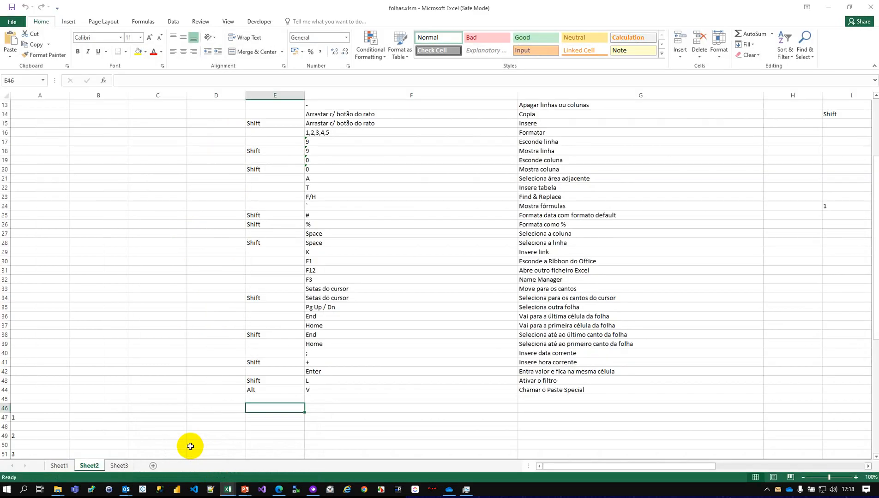
left_click(227, 490)
left_click(276, 448)
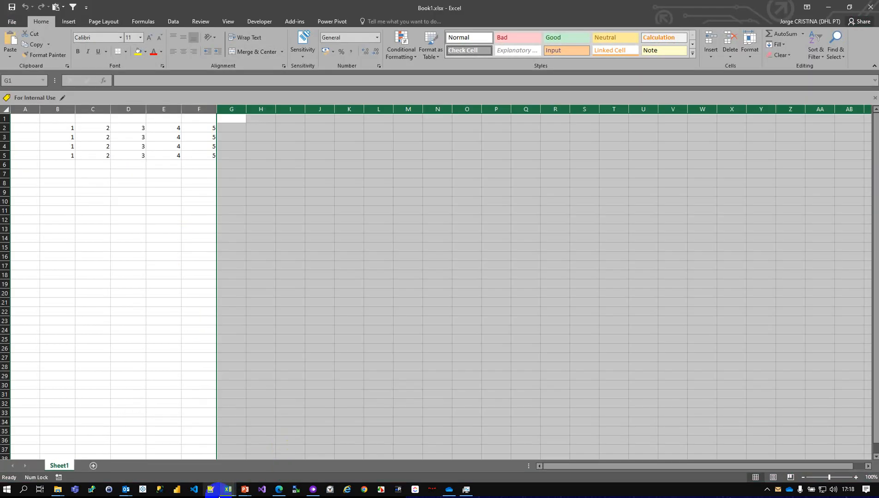
left_click(222, 493)
left_click(196, 454)
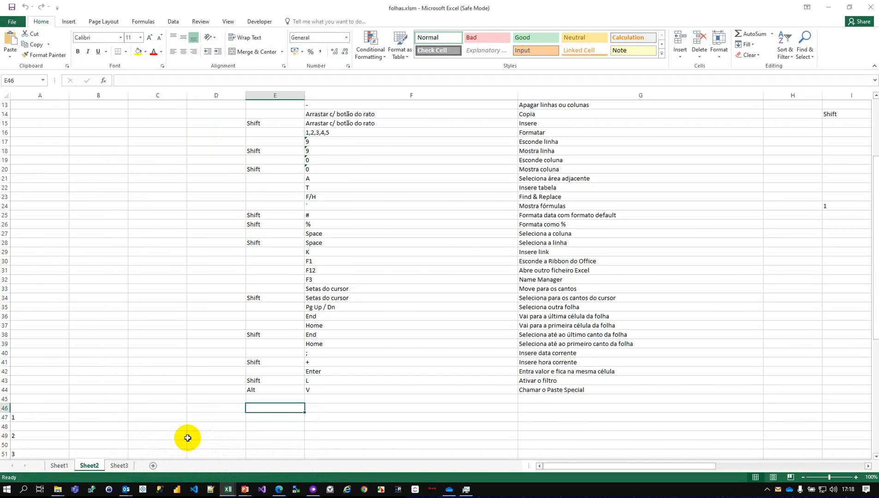
left_click(225, 493)
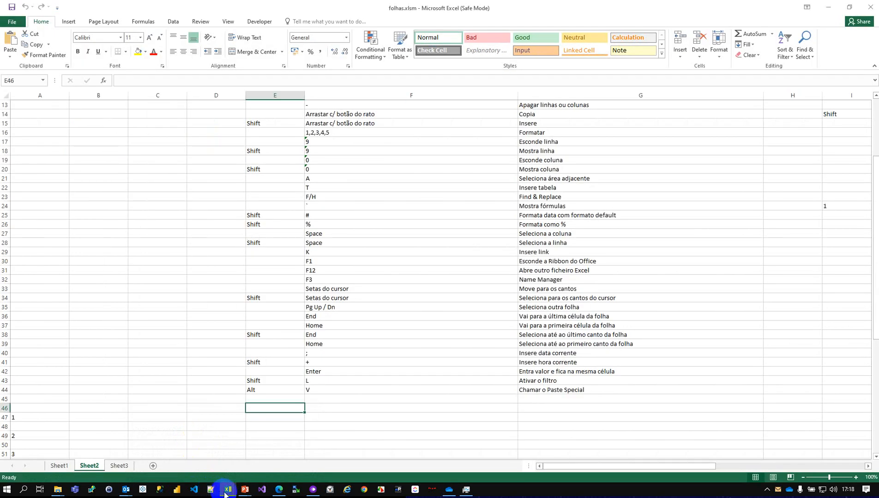
left_click(275, 457)
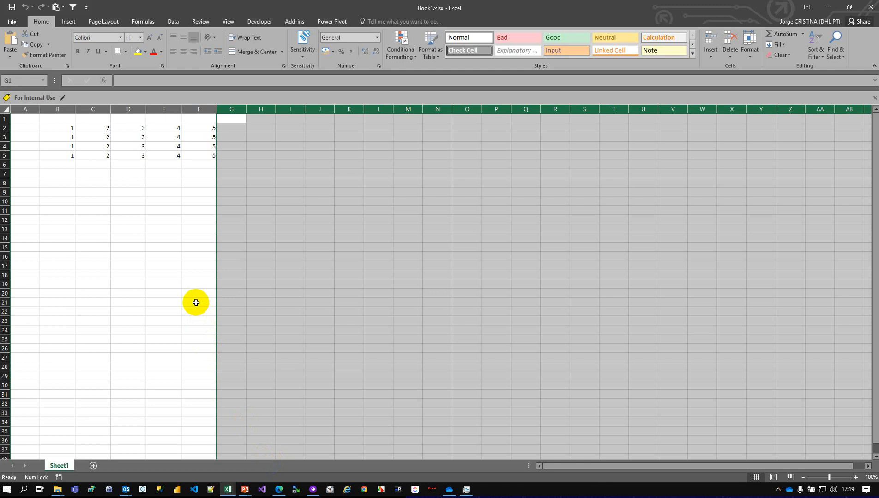
left_click(226, 489)
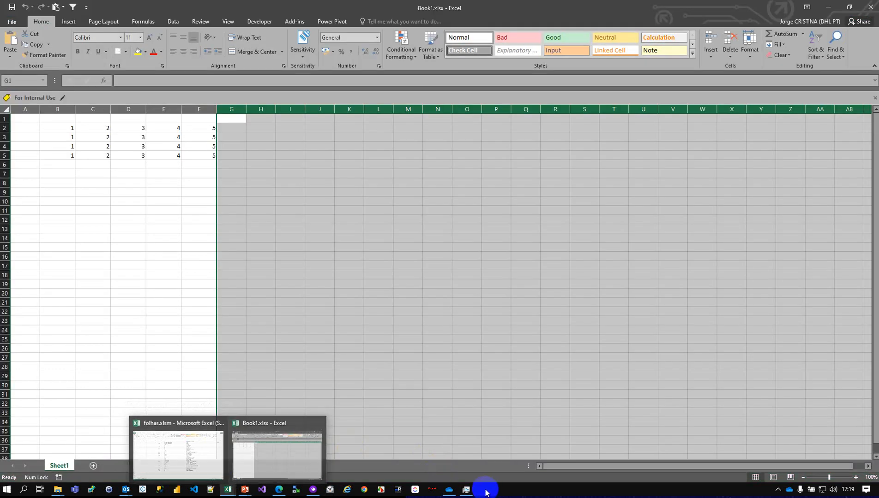
Step: Switch to Task Manager and expand both Excel processes to check which workbook each instance holds
left_click(465, 490)
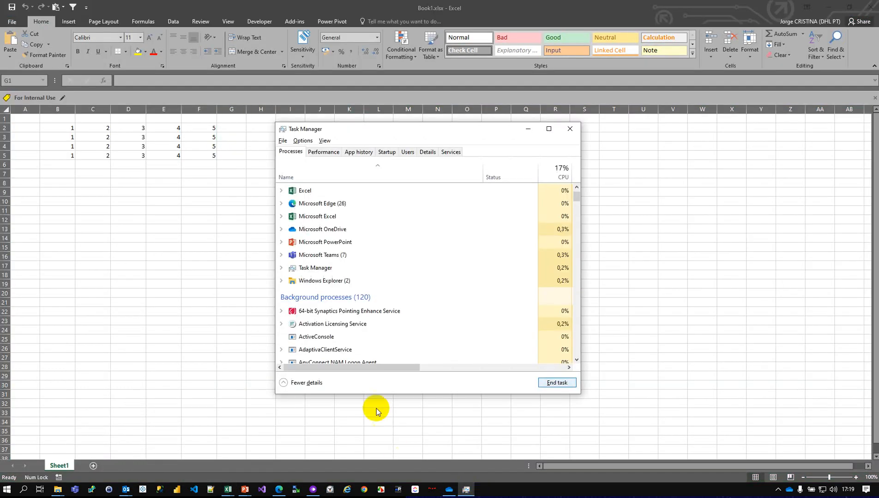
left_click(282, 217)
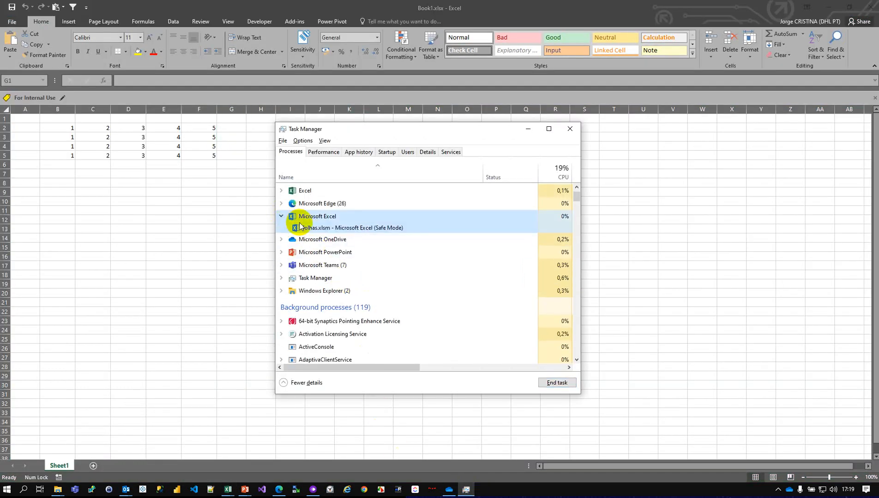
left_click(290, 194)
left_click(282, 191)
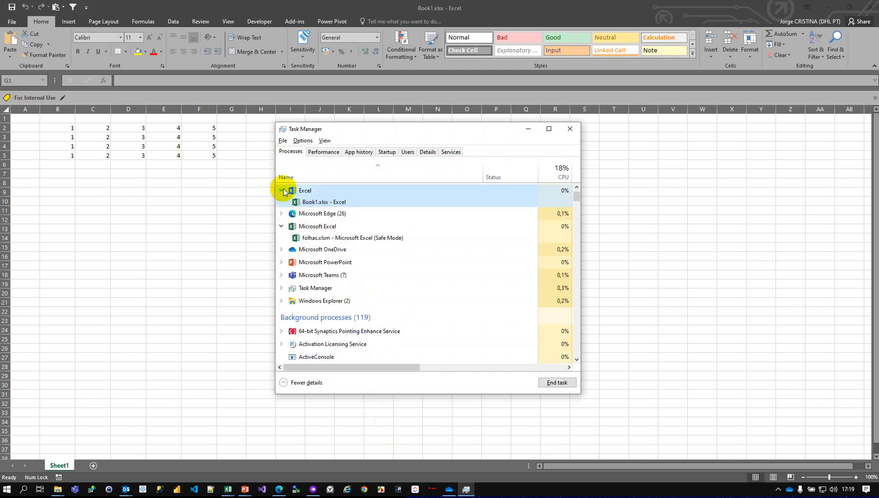
left_click(315, 204)
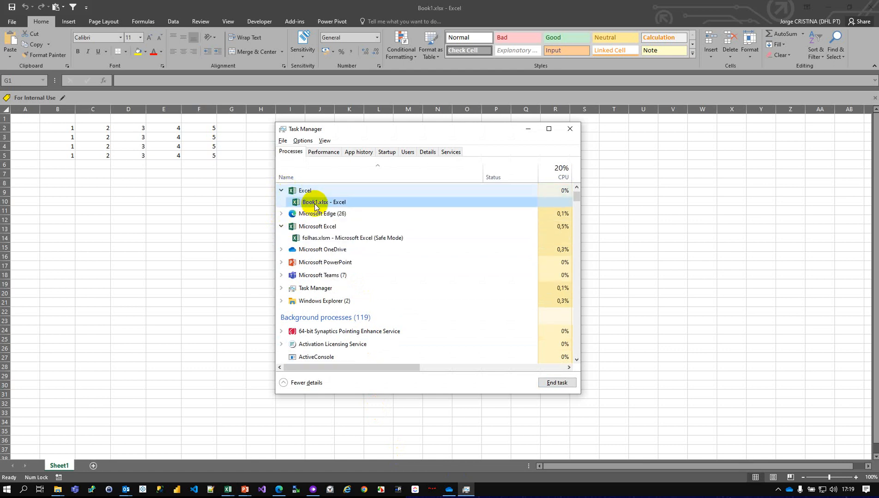
Step: End the safe-mode Microsoft Excel process that holds folhas.xlsm and return to Book1.xlsx
left_click(332, 226)
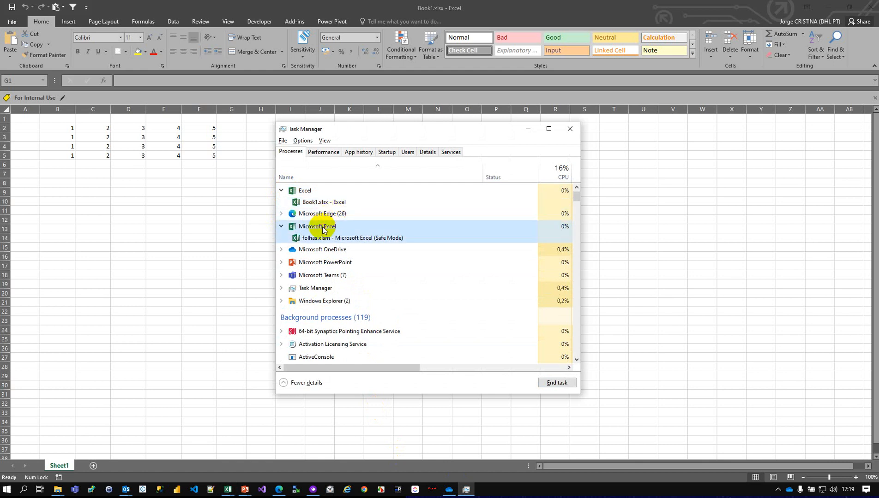
left_click(557, 383)
left_click(185, 234)
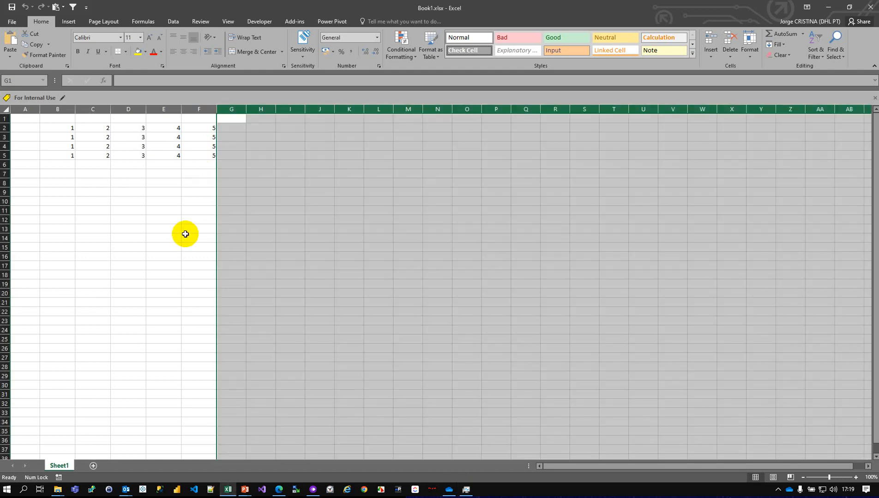